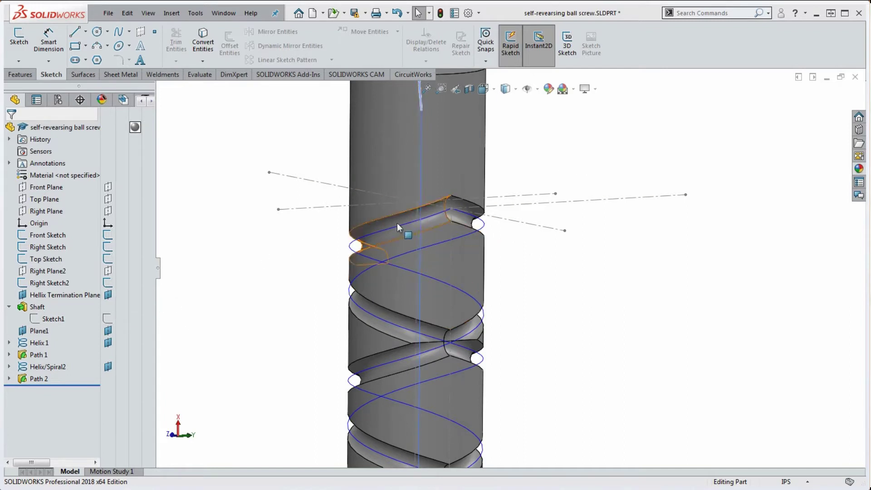
# - Roll the feature history back to just after the Front Sketch
pyautogui.moveTo(518, 253); pyautogui.dragTo(494, 253, button='middle')
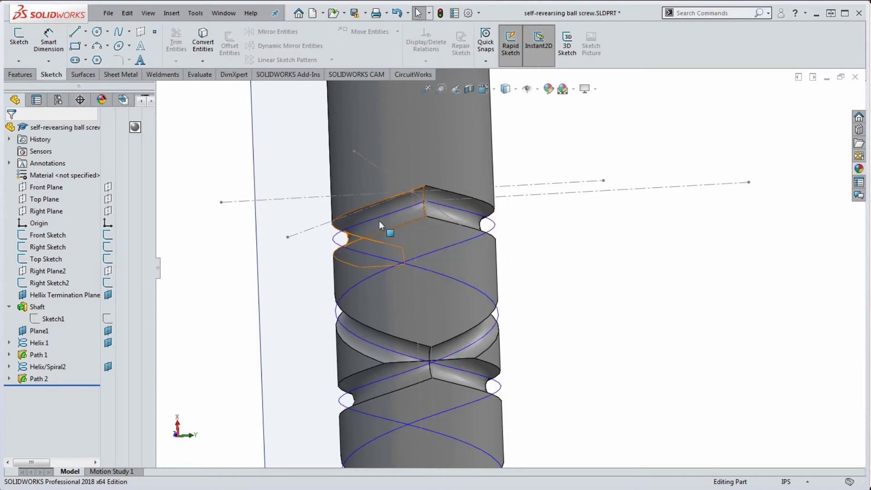
pyautogui.moveTo(380, 221); pyautogui.dragTo(359, 317, button='middle')
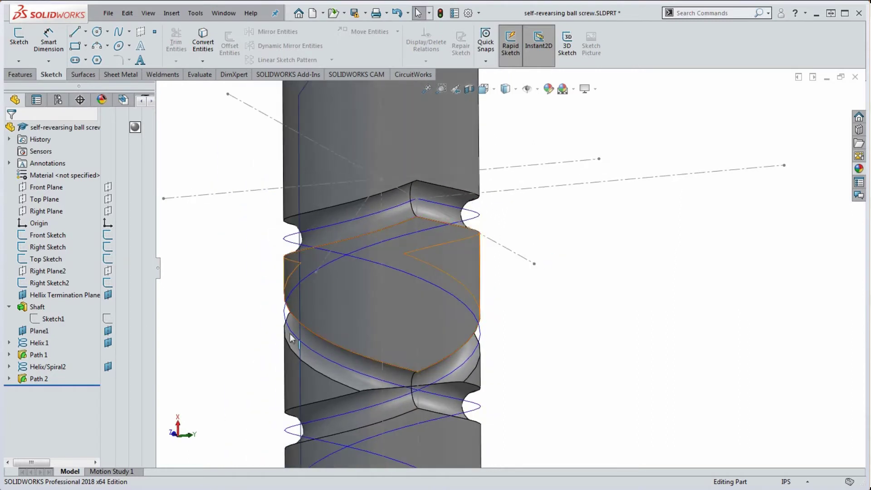
pyautogui.moveTo(82, 385); pyautogui.dragTo(80, 242)
pyautogui.moveTo(468, 244)
pyautogui.mouseDown(button='middle')
pyautogui.moveTo(468, 310)
pyautogui.moveTo(519, 350)
pyautogui.moveTo(514, 289)
pyautogui.mouseUp(button='middle')
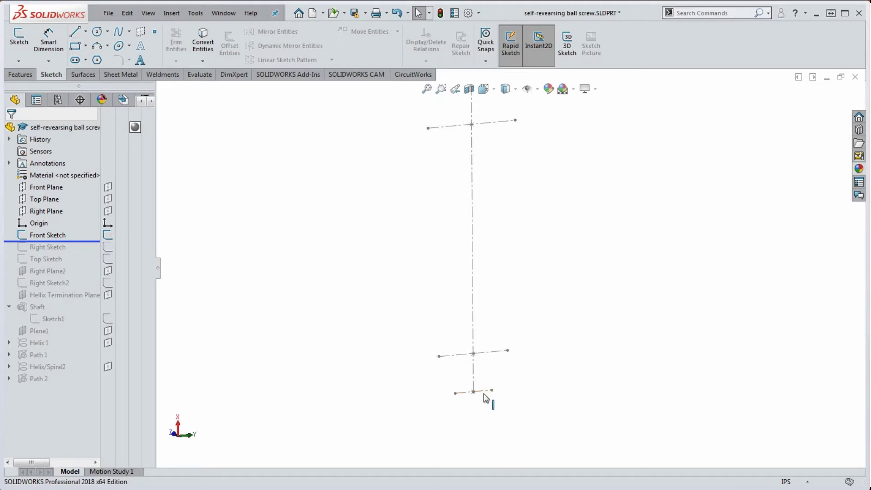
# - Open the Front Sketch, examine the dimensions of its centerline layout, and exit the sketch
pyautogui.doubleClick(464, 395)
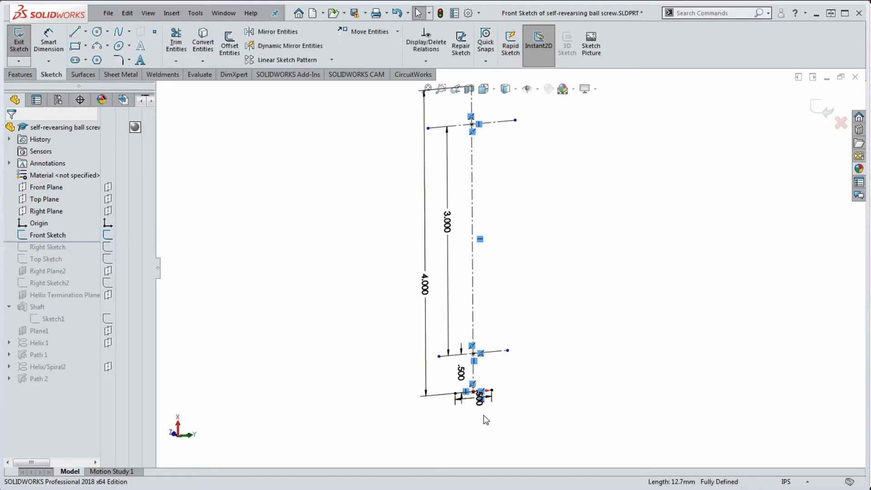
pyautogui.scroll(-5, 492, 414)
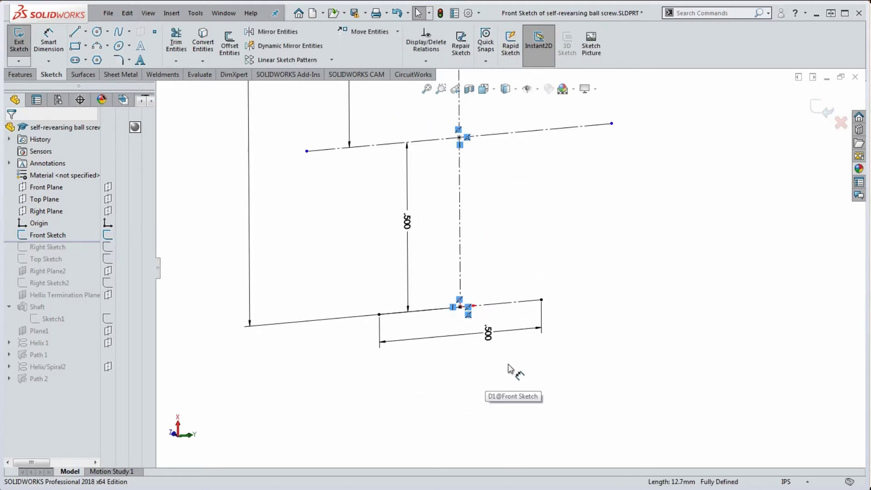
pyautogui.scroll(6, 511, 367)
pyautogui.scroll(-3, 508, 236)
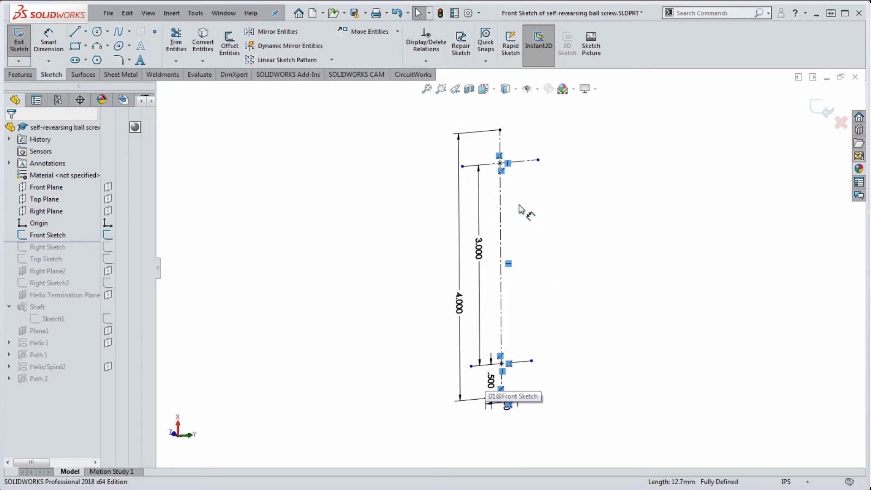
pyautogui.click(440, 13)
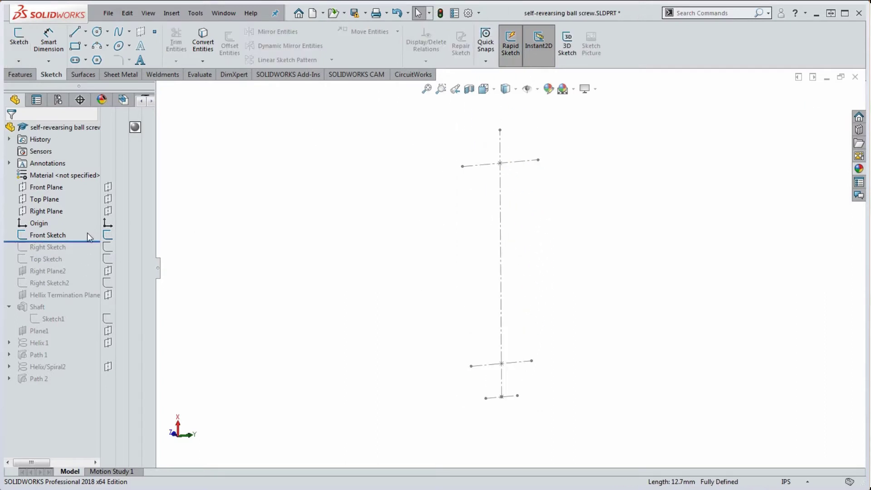
# - Roll the feature history forward to include the Right Sketch
pyautogui.moveTo(88, 240); pyautogui.dragTo(81, 253)
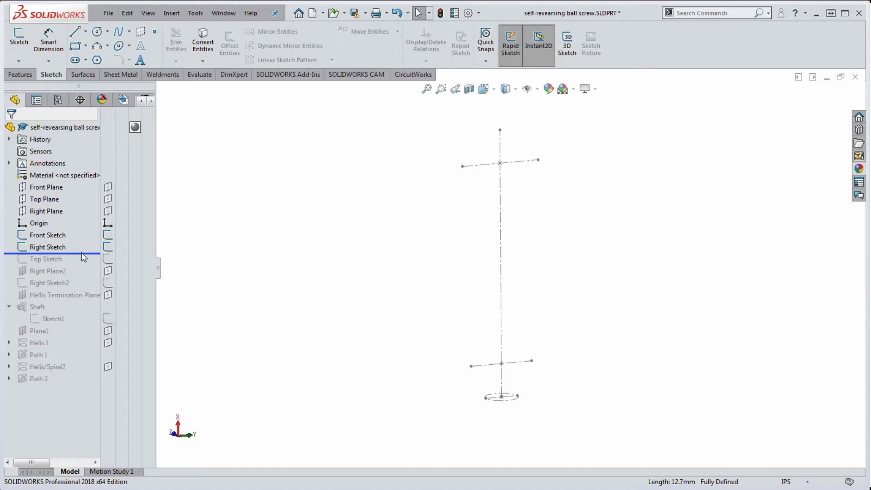
pyautogui.scroll(4, 511, 404)
pyautogui.scroll(-3, 513, 252)
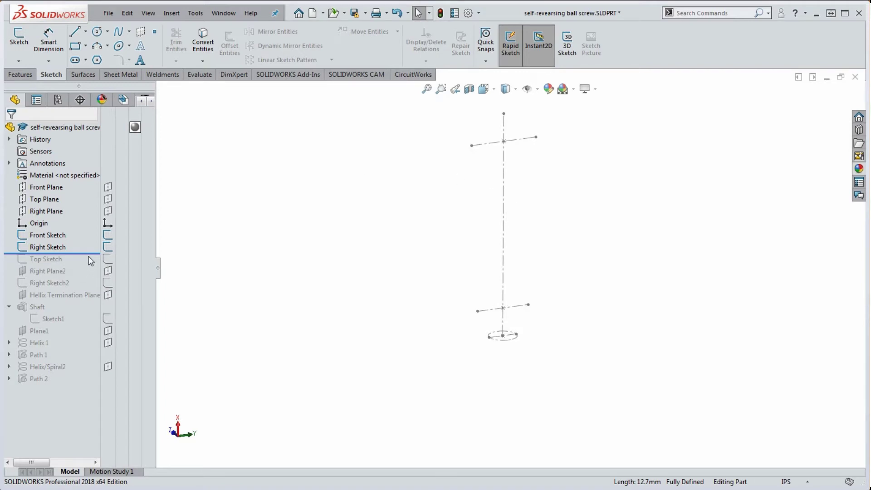
# - Roll the feature history forward to include the Top Sketch and examine both ends of its centerlines
pyautogui.moveTo(92, 254); pyautogui.dragTo(88, 266)
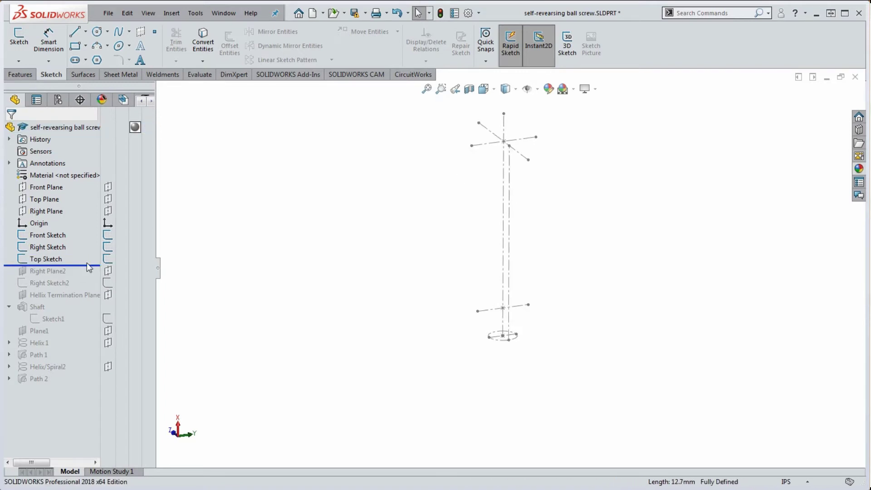
pyautogui.scroll(-5, 507, 141)
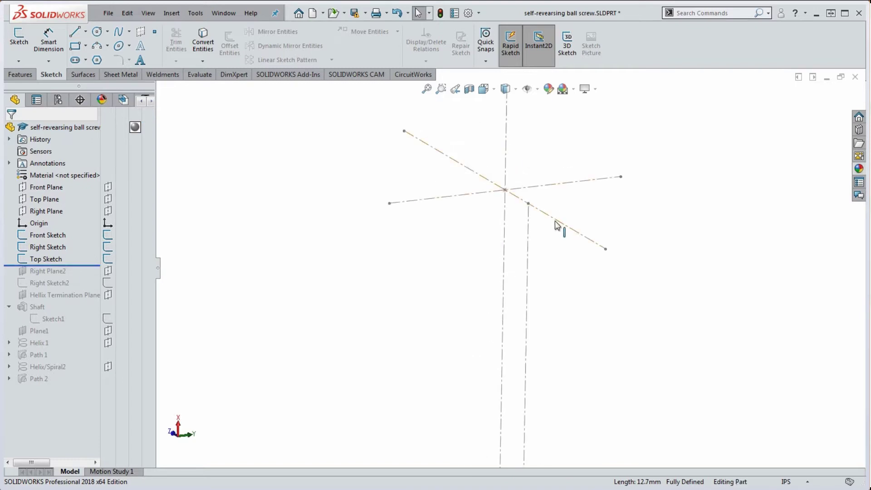
pyautogui.scroll(5, 529, 220)
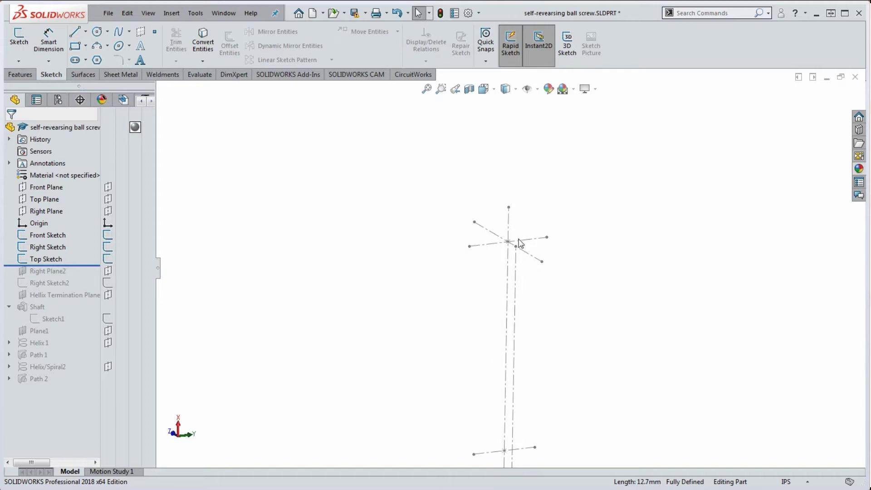
pyautogui.scroll(-2, 514, 399)
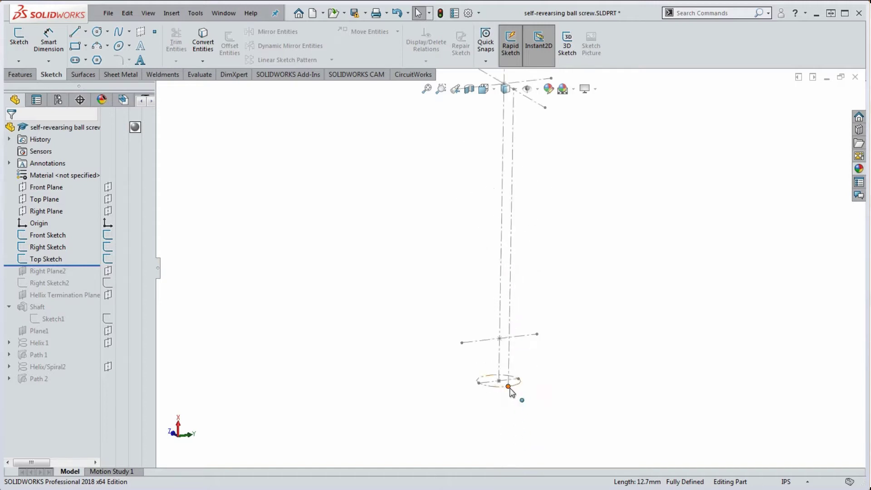
pyautogui.scroll(1, 528, 254)
pyautogui.scroll(-4, 513, 176)
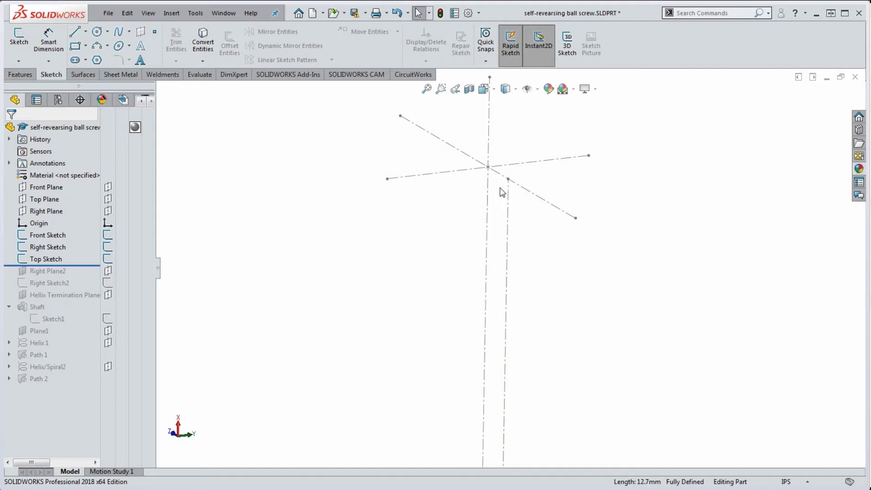
# - Roll the feature history forward to include Right Plane2 and Right Sketch2, and open Right Sketch2 for editing
pyautogui.moveTo(91, 266); pyautogui.dragTo(83, 287)
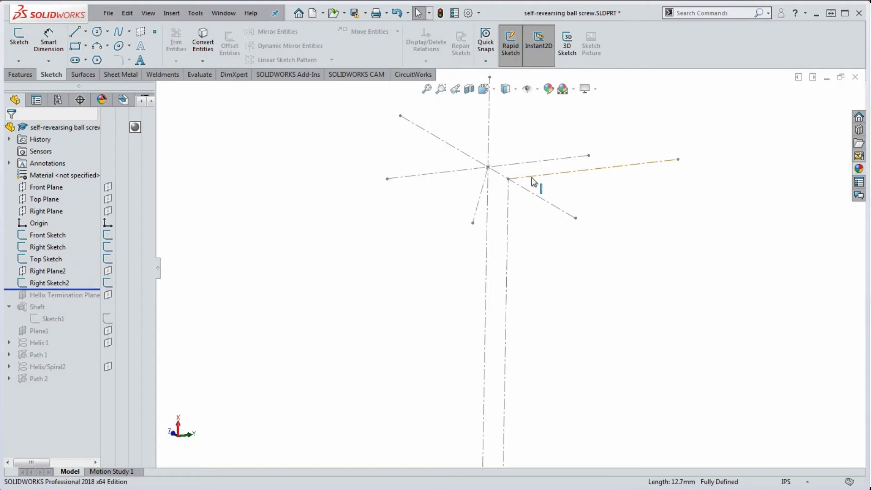
pyautogui.moveTo(551, 186); pyautogui.dragTo(547, 179, button='middle')
pyautogui.scroll(-3, 474, 191)
pyautogui.doubleClick(465, 187)
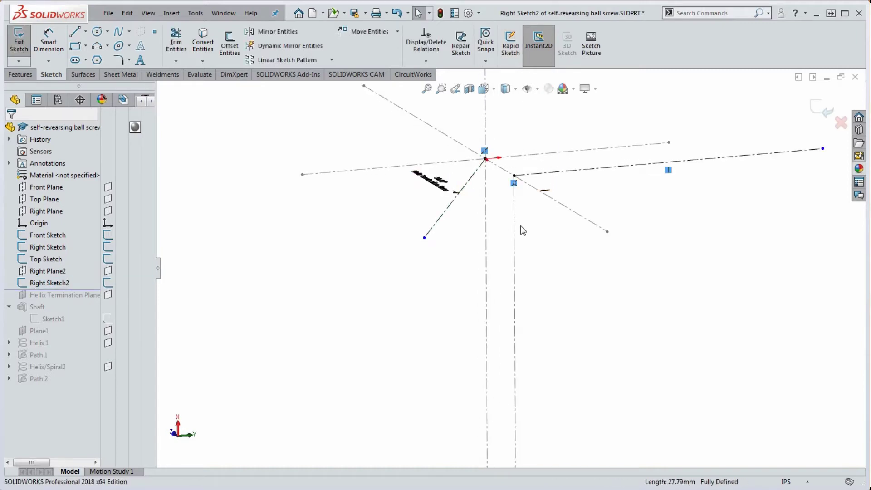
# - Set the Helix Termination Plane angle dimension in Right Sketch2 to 60 degrees and exit the sketch with a rebuild
pyautogui.moveTo(521, 229); pyautogui.dragTo(521, 241, button='middle')
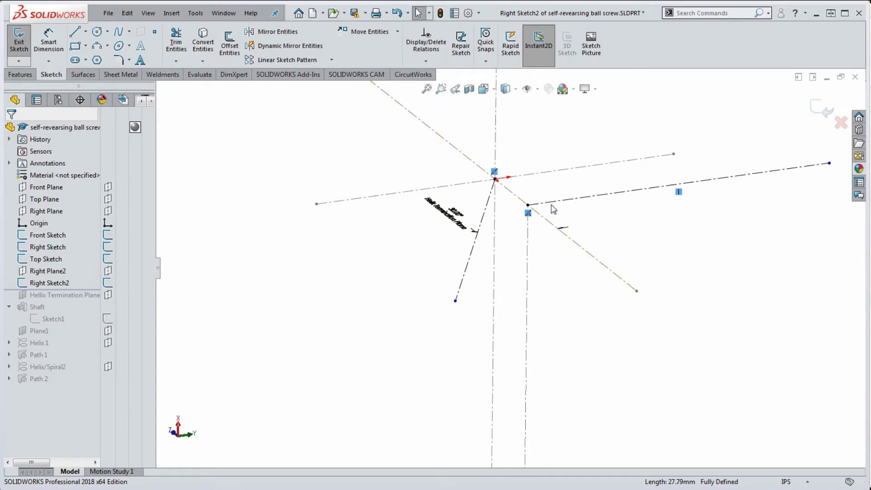
pyautogui.moveTo(461, 228)
pyautogui.mouseDown(button='middle')
pyautogui.moveTo(454, 240)
pyautogui.moveTo(461, 303)
pyautogui.mouseUp(button='middle')
pyautogui.scroll(-4, 461, 304)
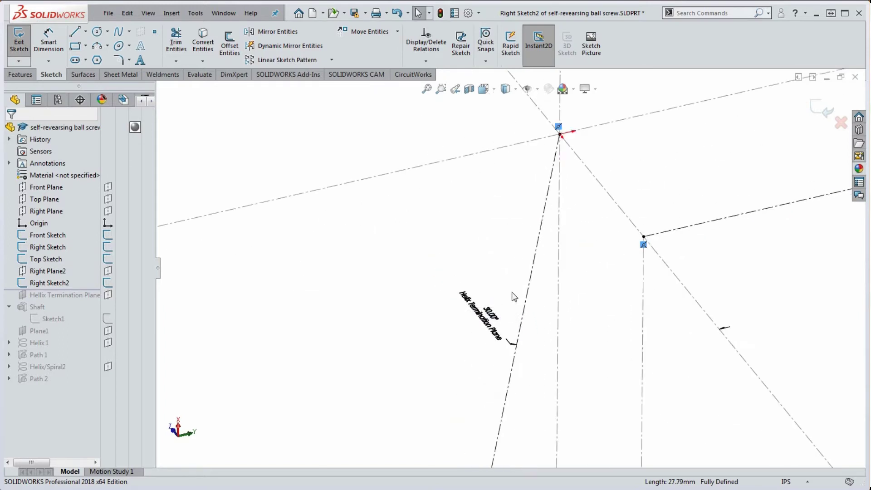
pyautogui.scroll(1, 487, 312)
pyautogui.click(493, 302)
pyautogui.doubleClick(493, 302)
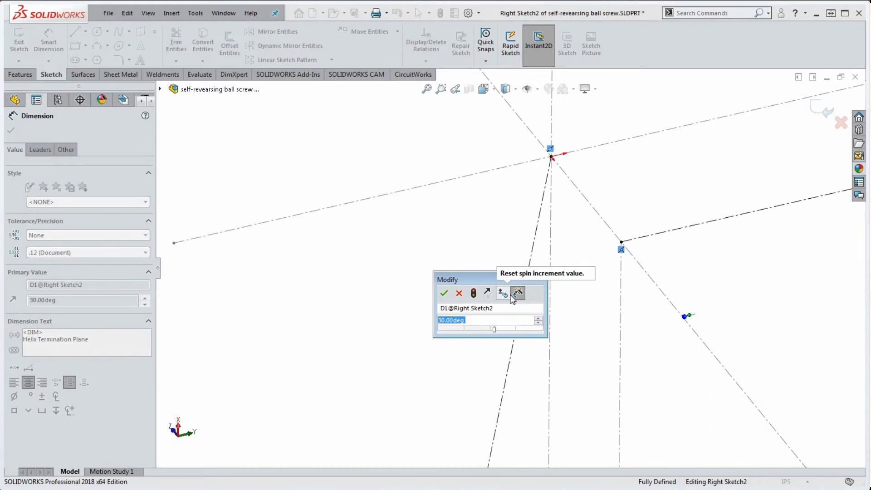
pyautogui.write('60')
pyautogui.press('Return')
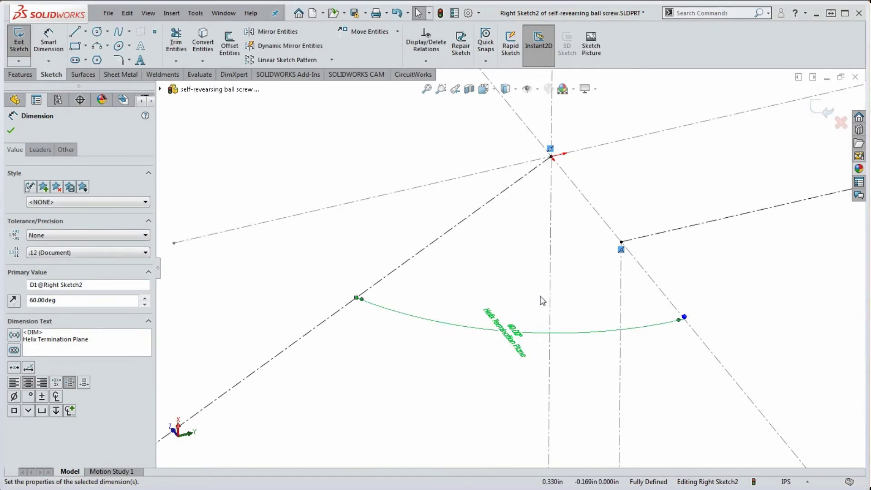
pyautogui.scroll(5, 563, 309)
pyautogui.scroll(8, 497, 278)
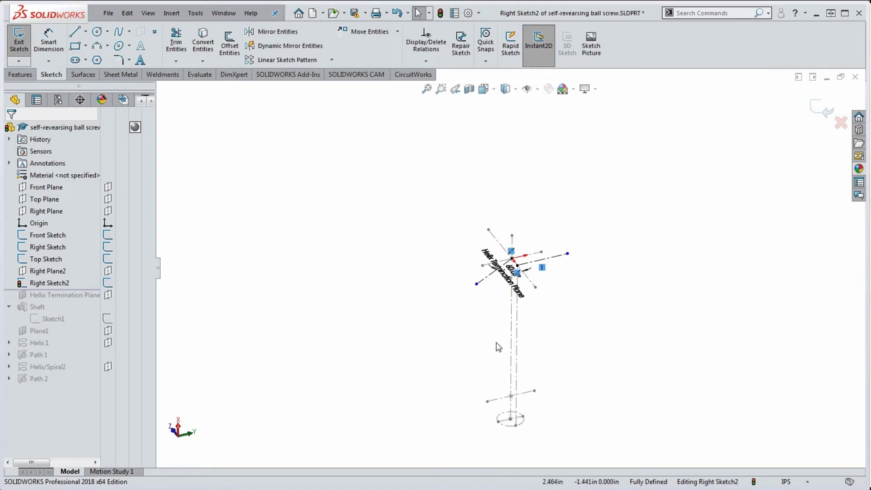
pyautogui.scroll(-8, 524, 308)
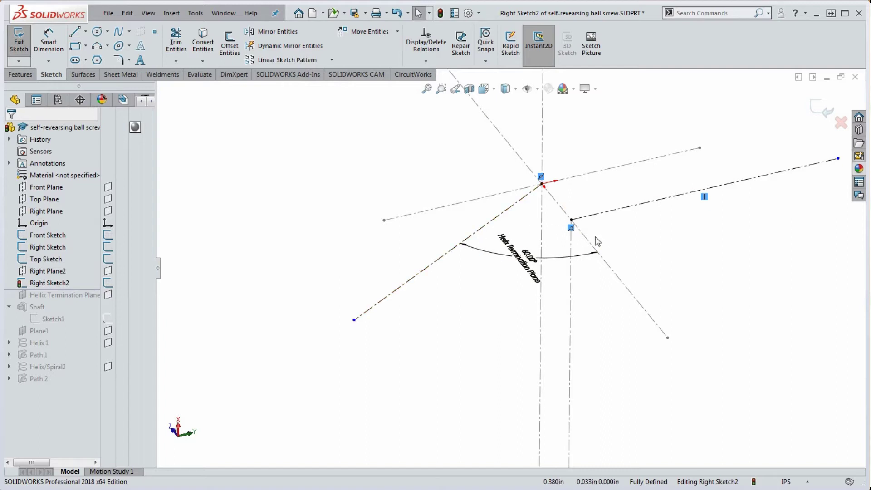
pyautogui.click(440, 13)
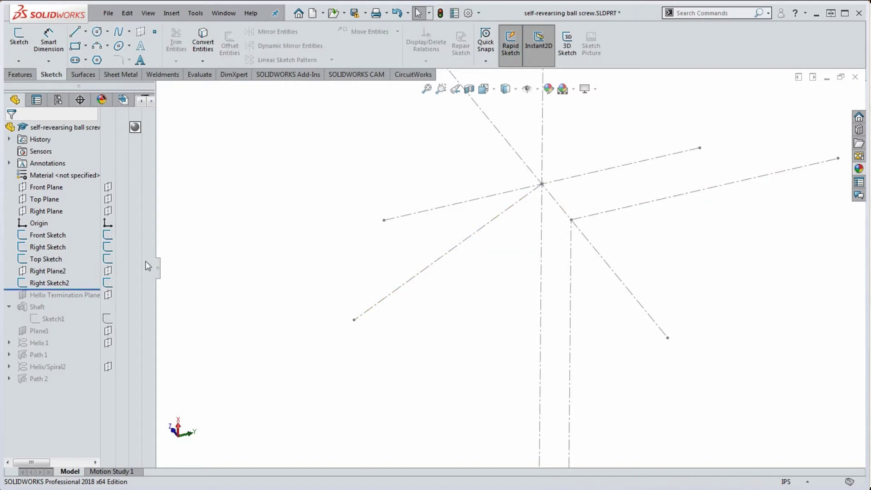
# - Roll the feature history forward past the Hellix Termination Plane and Shaft to just after Helix 1
pyautogui.moveTo(87, 291); pyautogui.dragTo(87, 302)
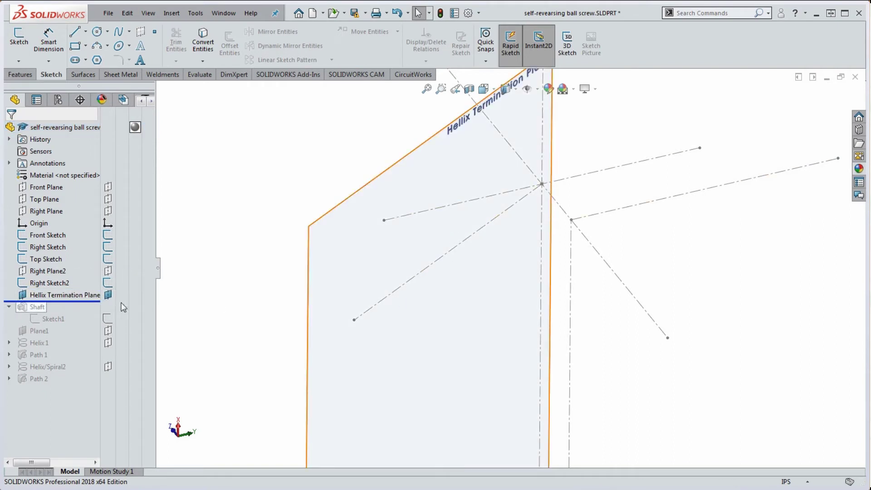
pyautogui.moveTo(94, 302); pyautogui.dragTo(90, 325)
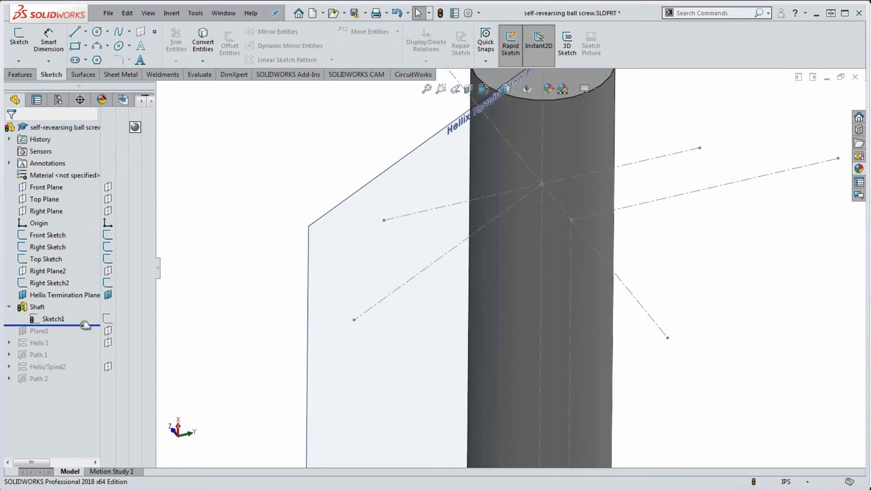
pyautogui.moveTo(85, 325); pyautogui.dragTo(77, 350)
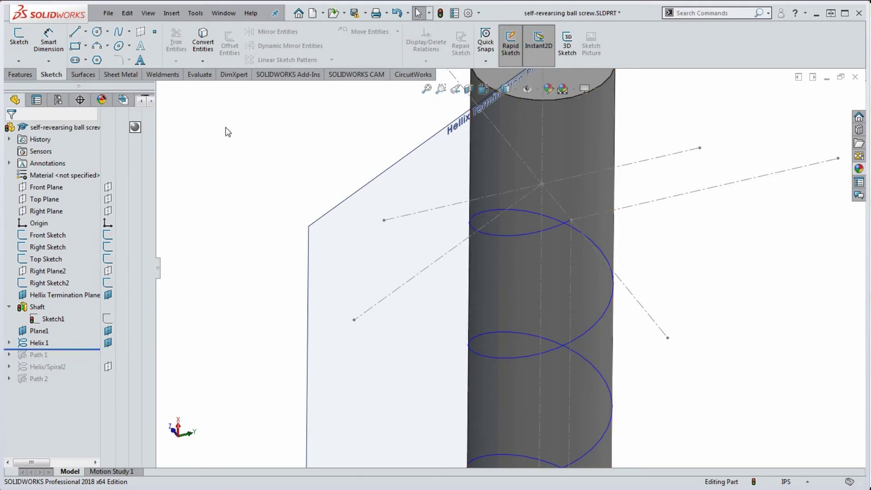
# - Start a new 3D sketch and convert the Helix 1 curve into it with Convert Entities
pyautogui.click(568, 47)
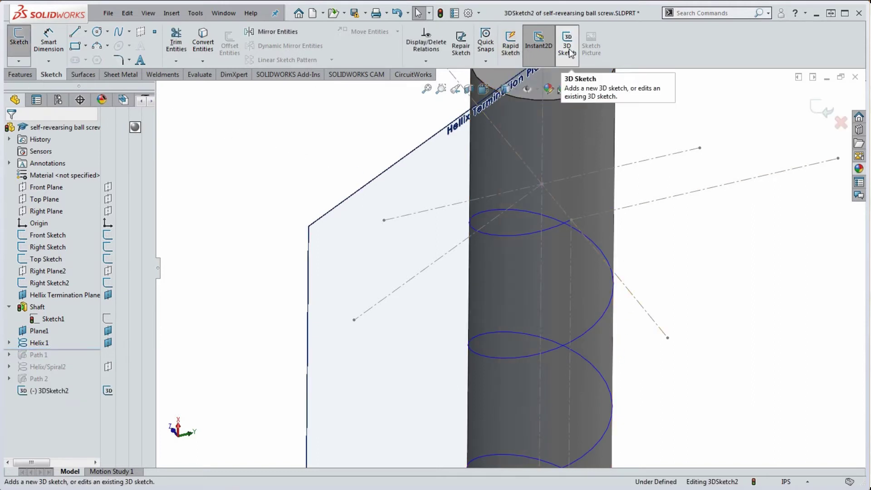
pyautogui.click(203, 43)
pyautogui.click(587, 331)
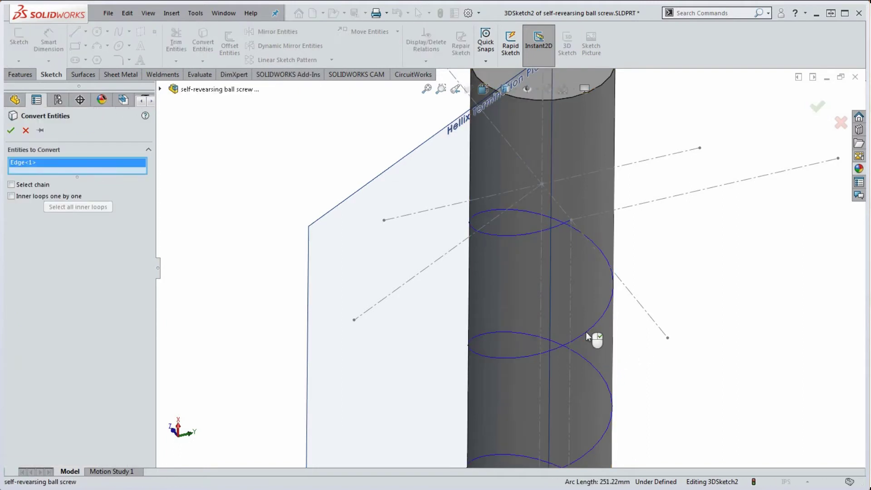
pyautogui.click(10, 129)
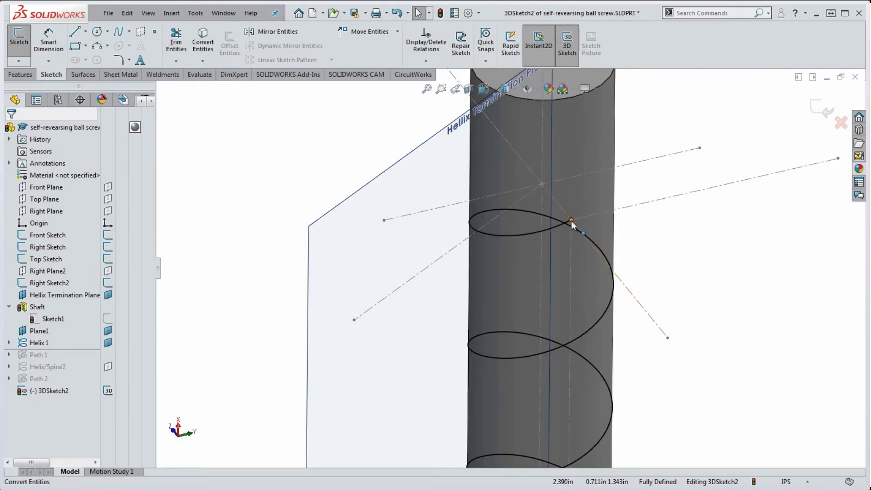
# - Pull the converted helix's upper endpoint back along the curve and constrain it to the Hellix Termination Plane with an On Plane relation
pyautogui.moveTo(571, 221); pyautogui.dragTo(532, 237)
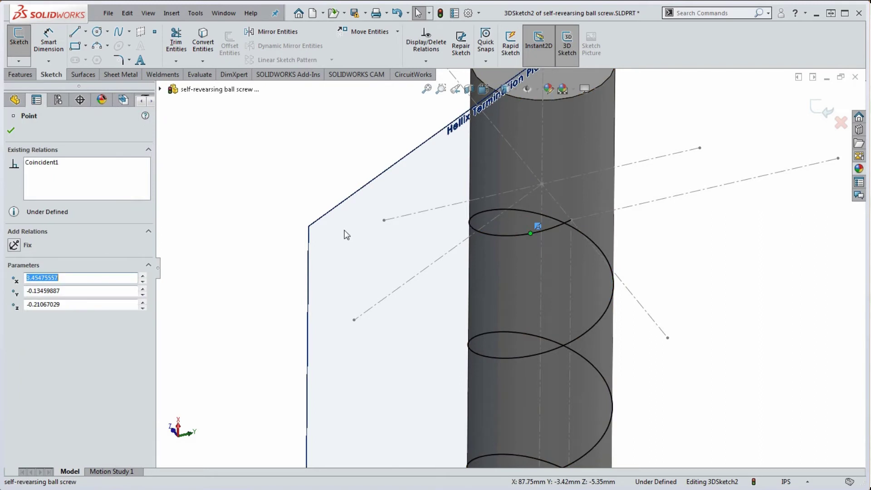
pyautogui.keyDown('ctrl'); pyautogui.click(369, 190); pyautogui.keyUp('ctrl')
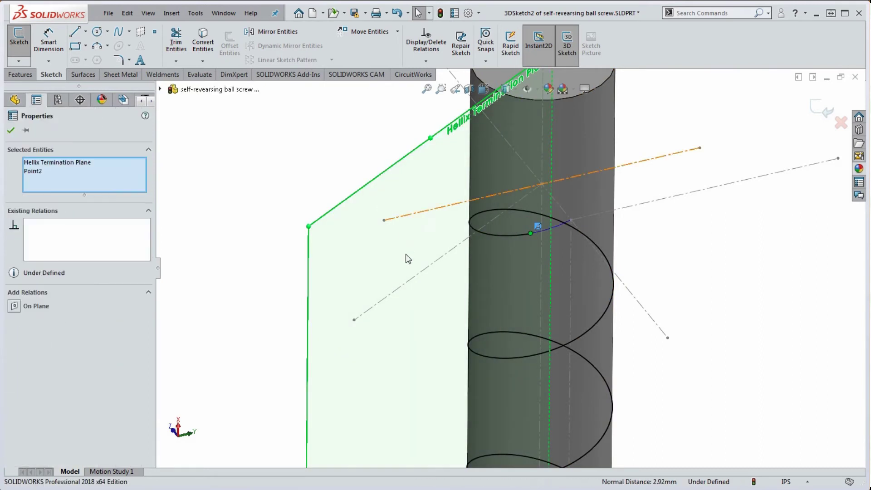
pyautogui.click(14, 307)
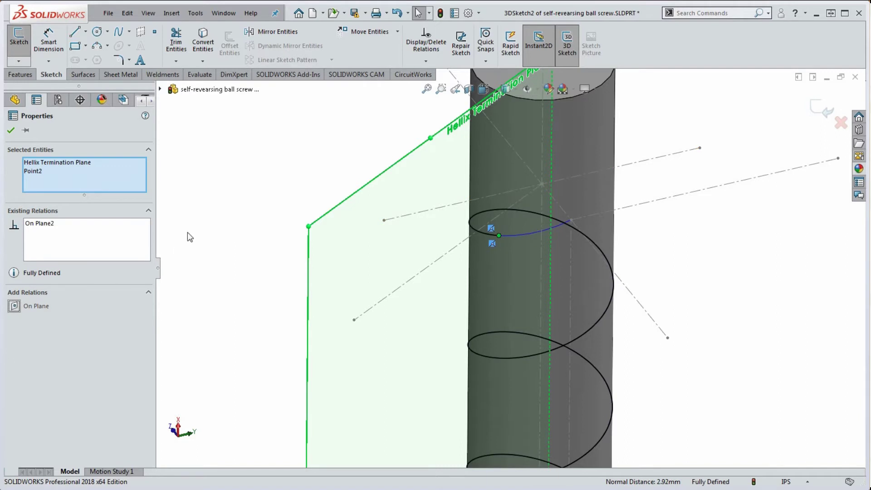
pyautogui.click(232, 155)
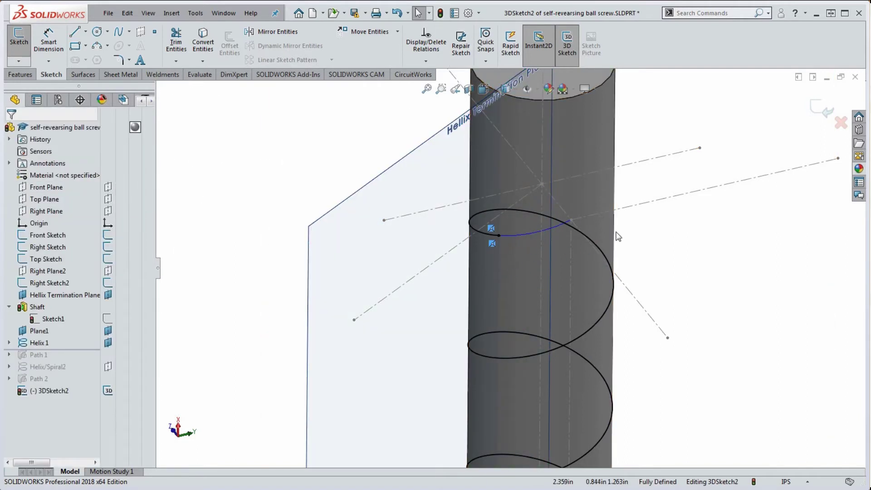
# - Examine the shortened helix's upper endpoint on the shaft from above at close range
pyautogui.scroll(3, 618, 236)
pyautogui.moveTo(521, 253); pyautogui.dragTo(516, 290, button='middle')
pyautogui.scroll(-3, 515, 249)
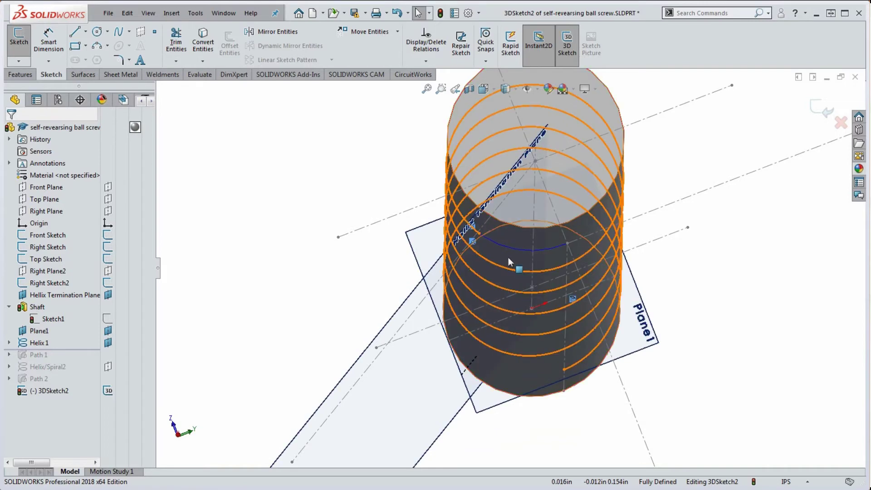
pyautogui.scroll(-5, 504, 254)
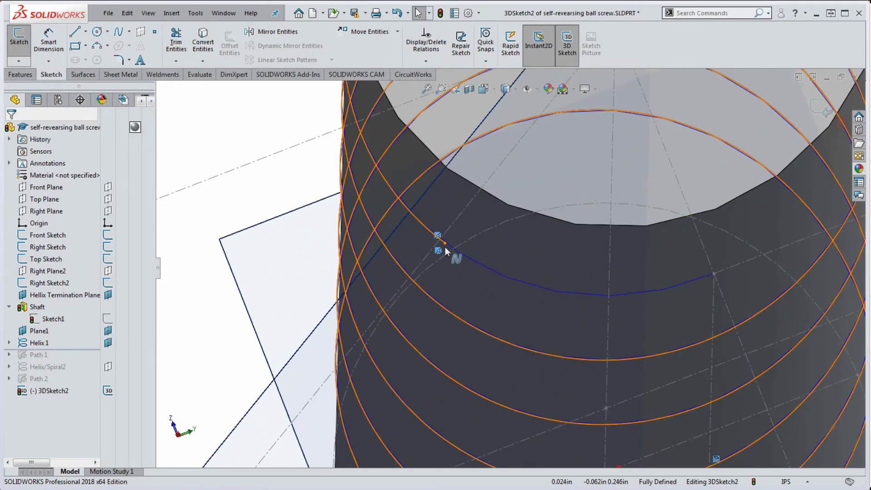
# - Draw a Bezier style spline from the converted helix's upper endpoint through one intermediate control vertex to the near end of the Right Sketch2 line
pyautogui.click(479, 263)
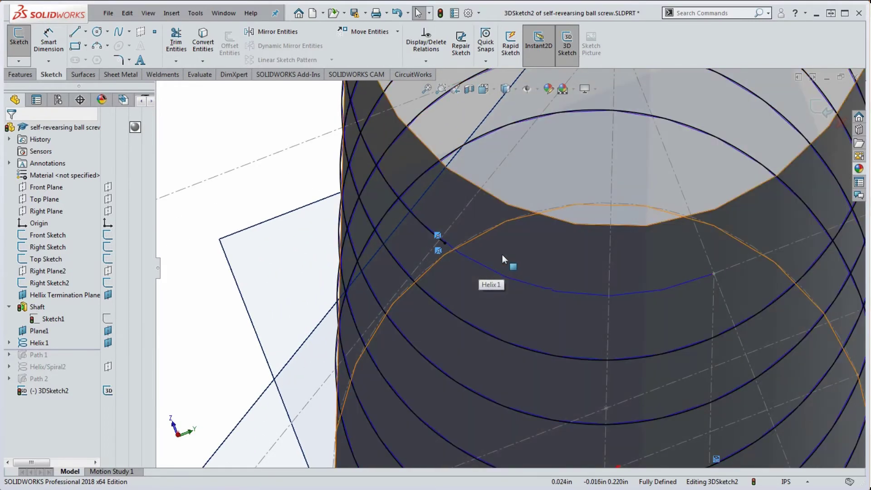
pyautogui.click(131, 32)
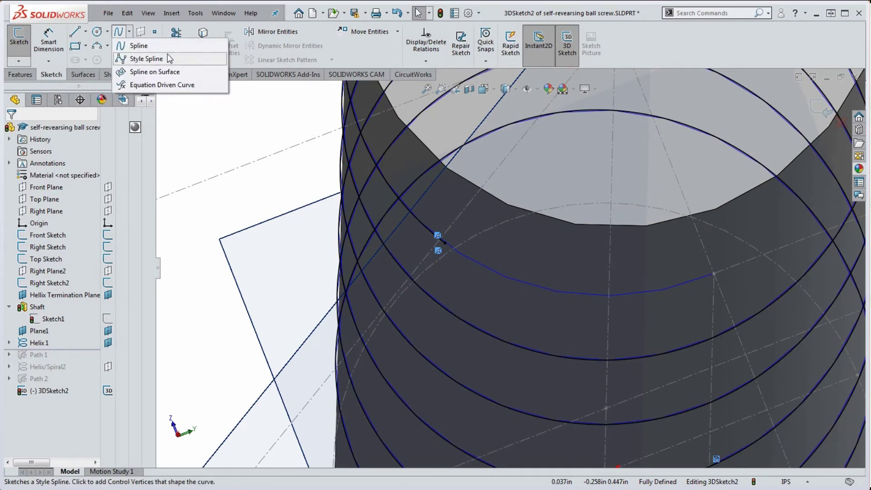
pyautogui.click(146, 59)
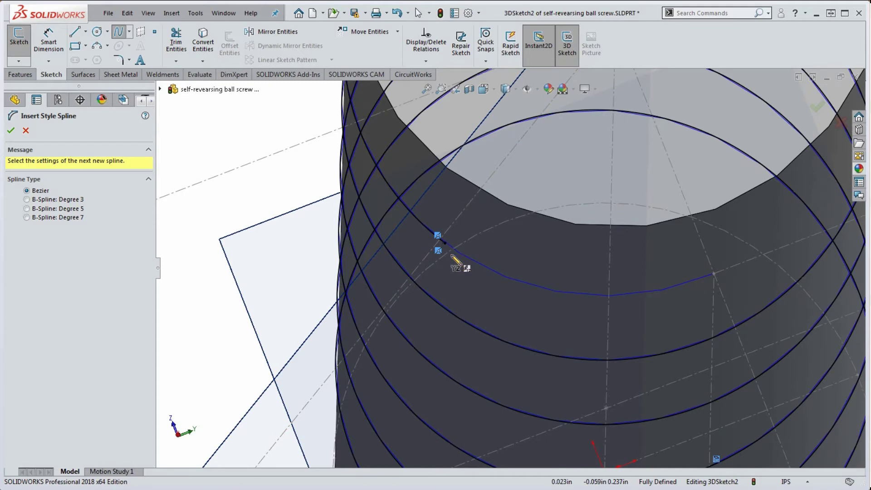
pyautogui.click(445, 244)
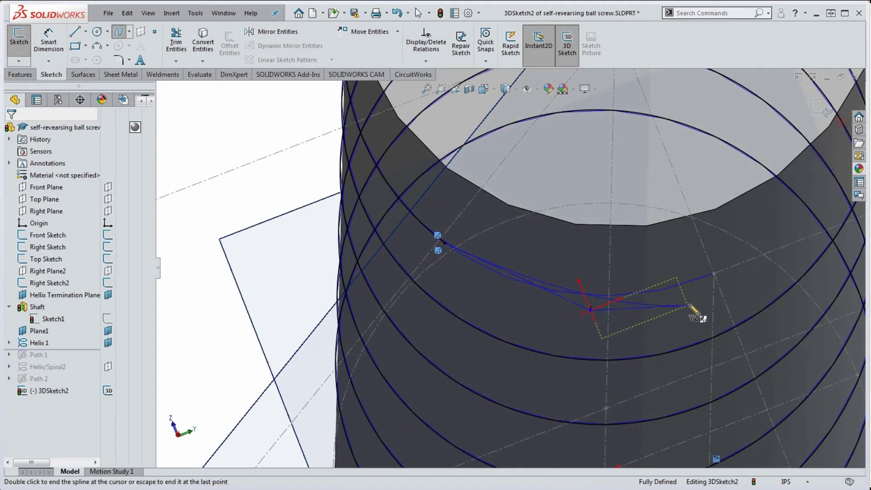
pyautogui.click(714, 275)
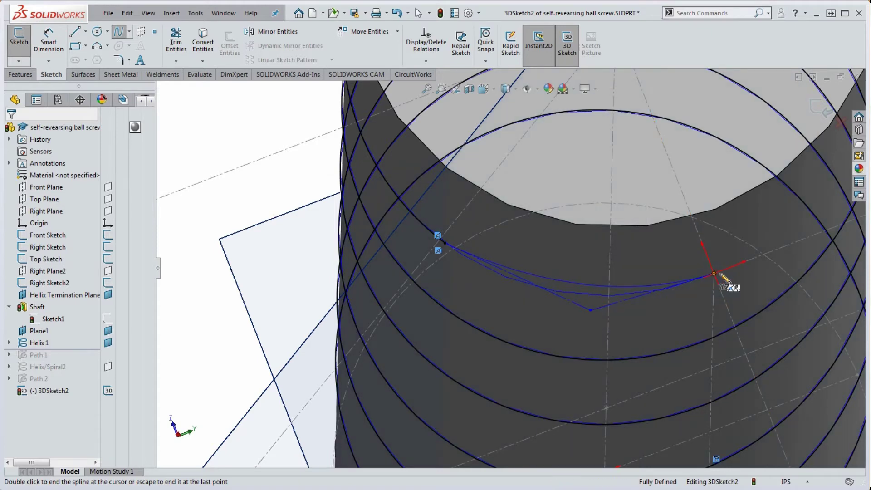
pyautogui.press('Escape')
# - Make the style spline tangent to the Right Sketch2 construction line at its far end
pyautogui.click(648, 283)
pyautogui.keyDown('ctrl'); pyautogui.click(733, 269); pyautogui.keyUp('ctrl')
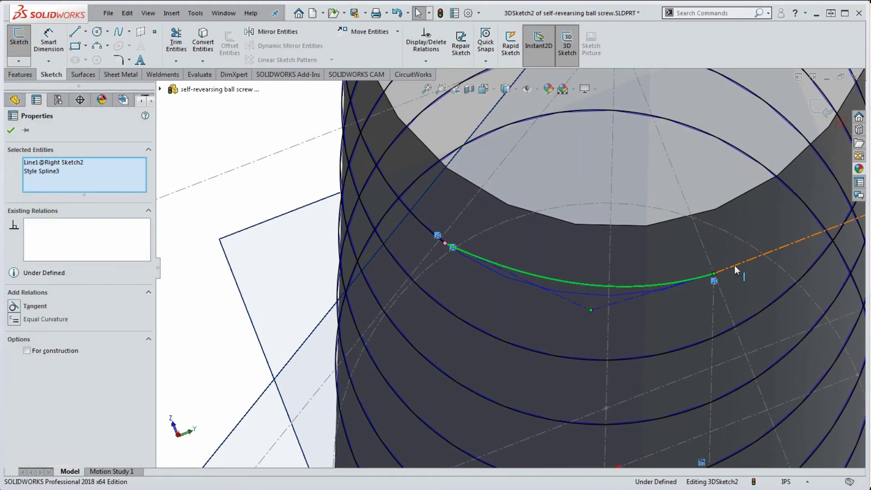
pyautogui.click(14, 306)
pyautogui.click(553, 175)
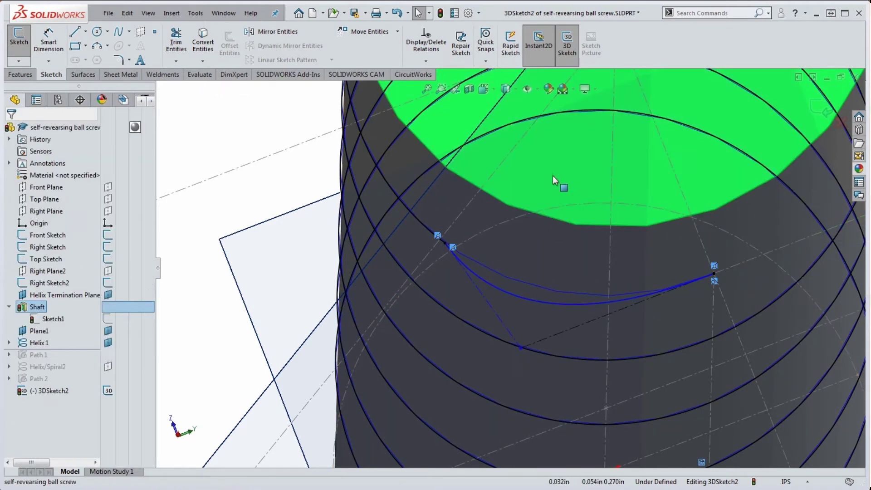
# - Make the style spline tangent to the converted helix at their shared endpoint and pull its lower control vertex closer to the curve
pyautogui.click(499, 289)
pyautogui.keyDown('ctrl'); pyautogui.click(437, 236); pyautogui.keyUp('ctrl')
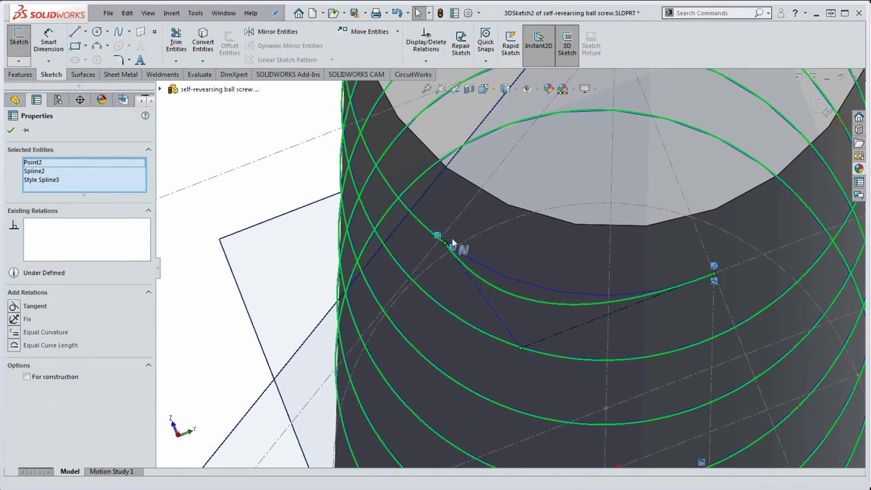
pyautogui.click(15, 307)
pyautogui.click(186, 177)
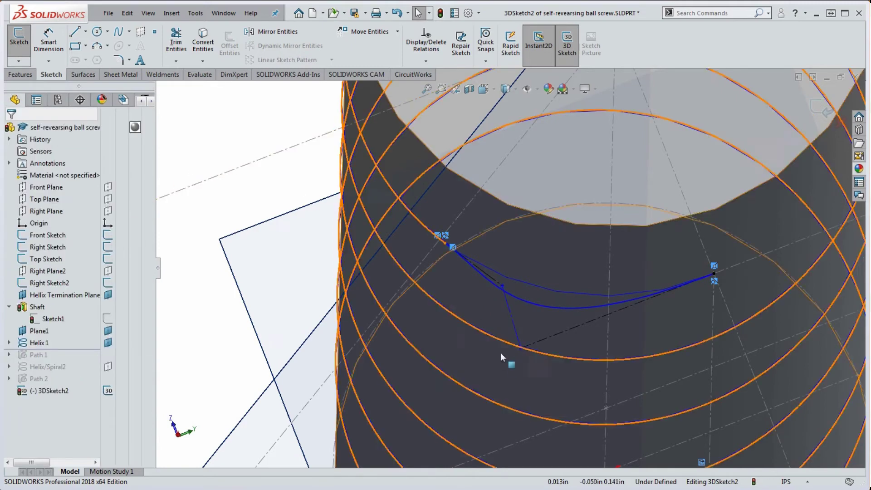
pyautogui.moveTo(522, 348); pyautogui.dragTo(584, 317)
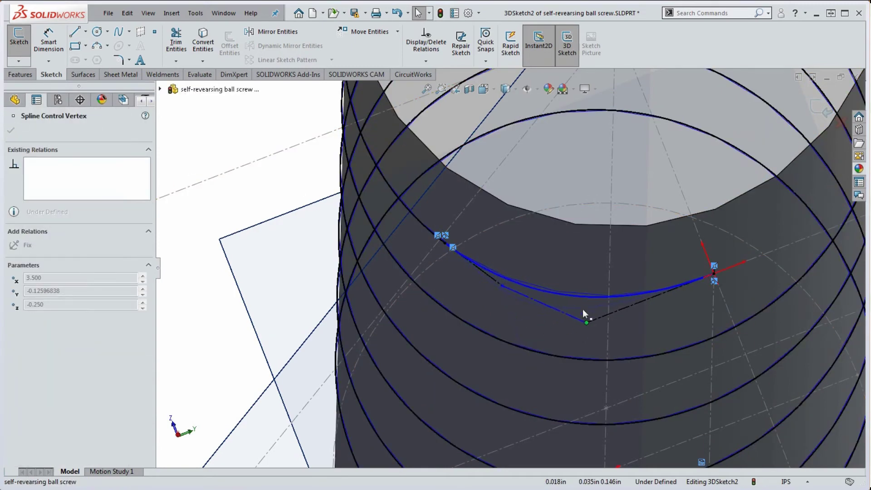
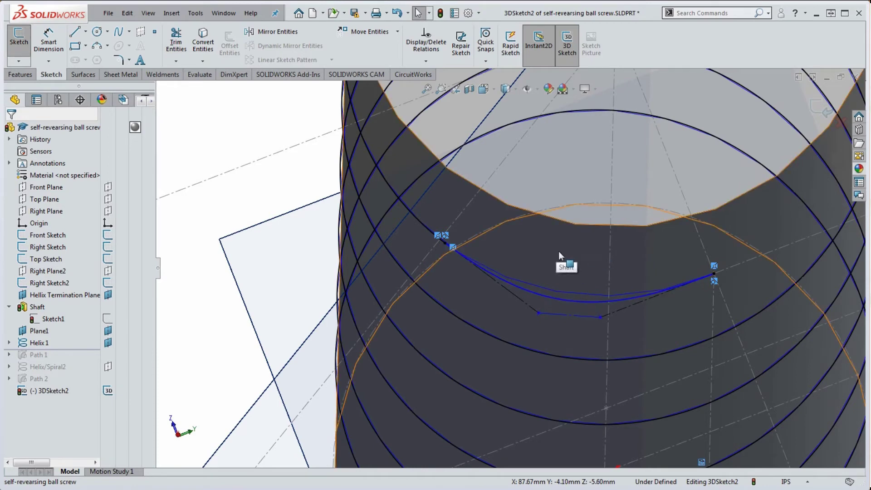
pyautogui.rightClick(567, 299)
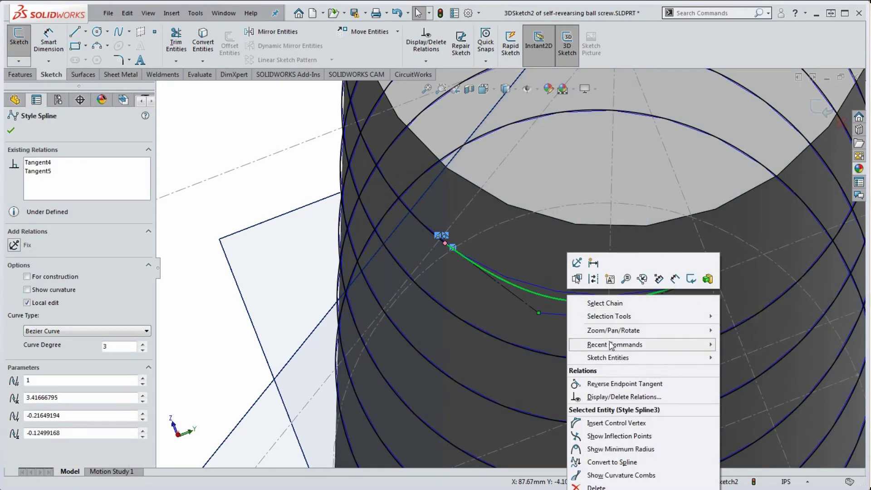
pyautogui.click(562, 175)
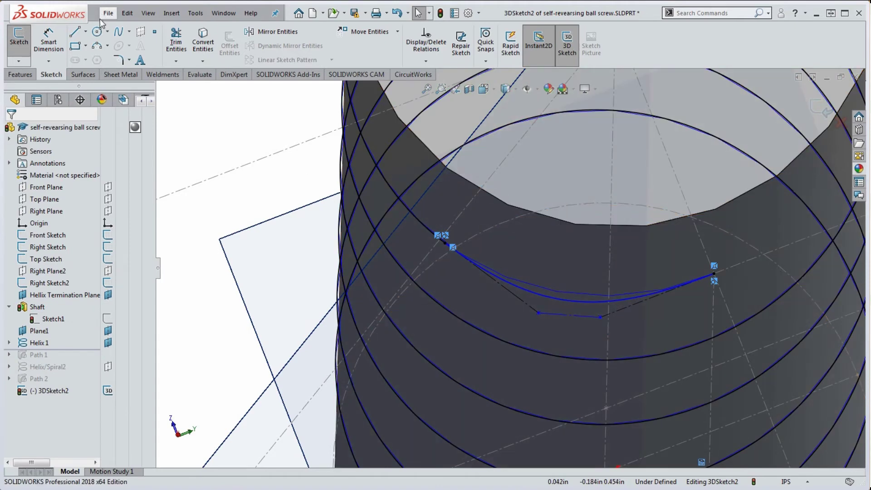
pyautogui.click(86, 37)
pyautogui.click(95, 46)
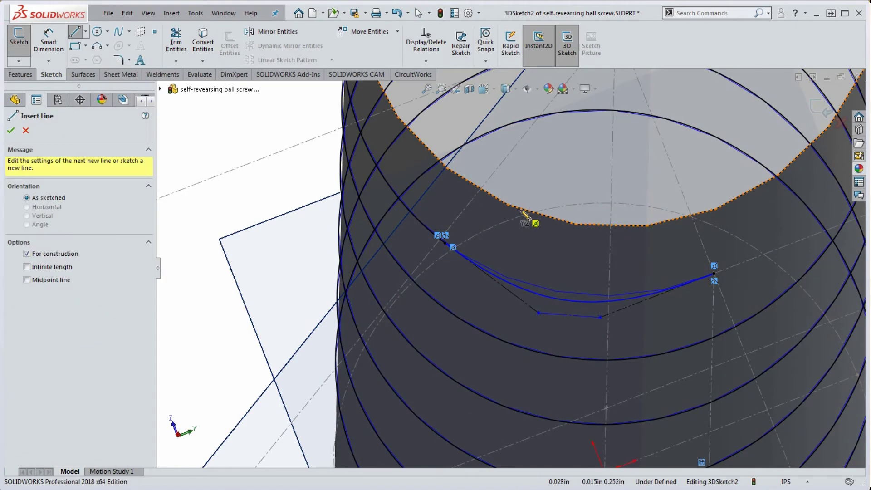
pyautogui.click(519, 298)
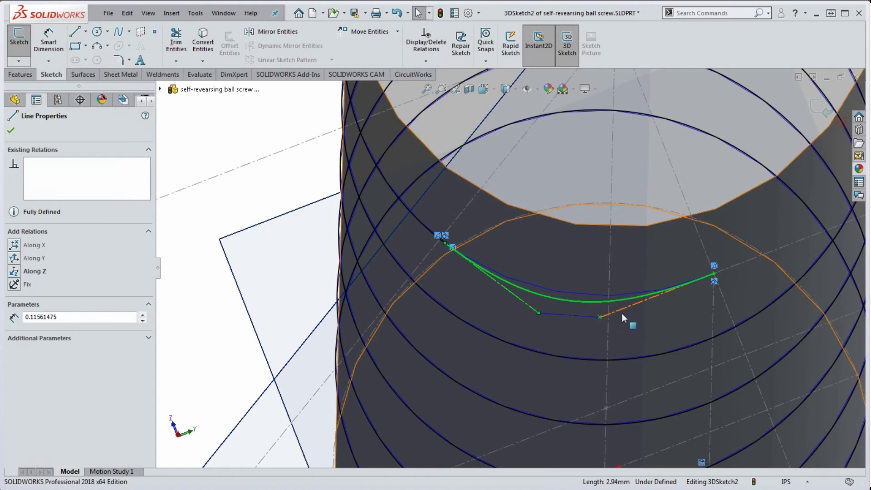
pyautogui.press('Escape')
pyautogui.press('Escape')
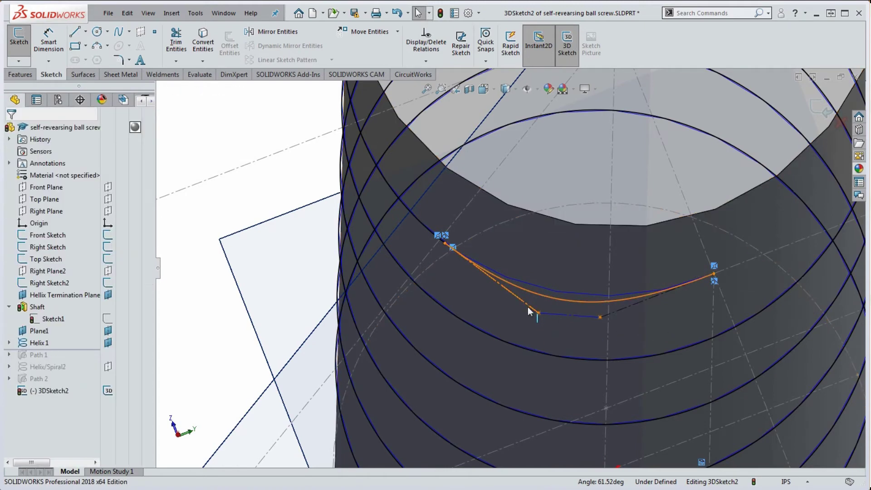
# - Nudge the control vertex nearest the helix and make the two outer segments of the spline's control polygon equal in length
pyautogui.moveTo(540, 313)
pyautogui.mouseDown()
pyautogui.moveTo(547, 318)
pyautogui.moveTo(531, 299)
pyautogui.moveTo(536, 309)
pyautogui.mouseUp()
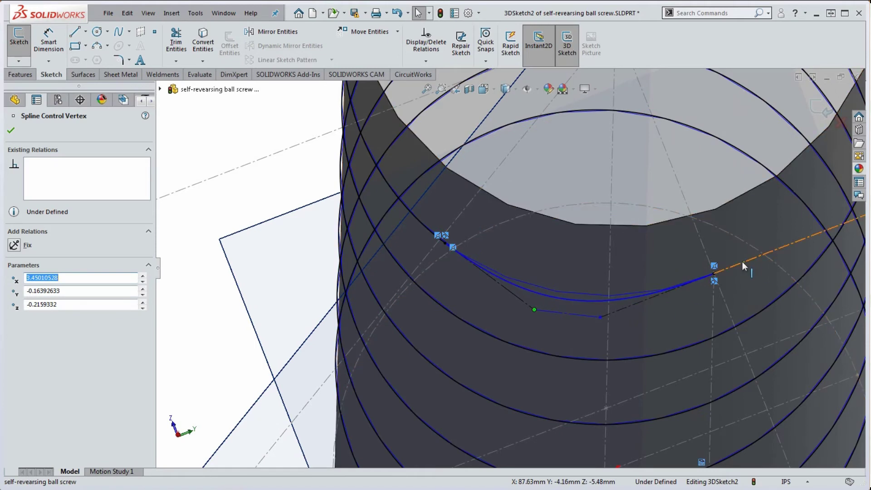
pyautogui.click(660, 306)
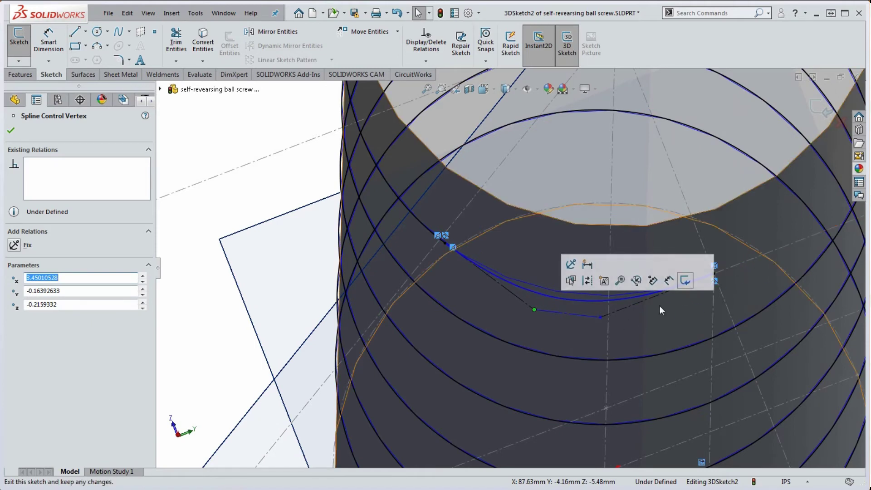
pyautogui.click(608, 313)
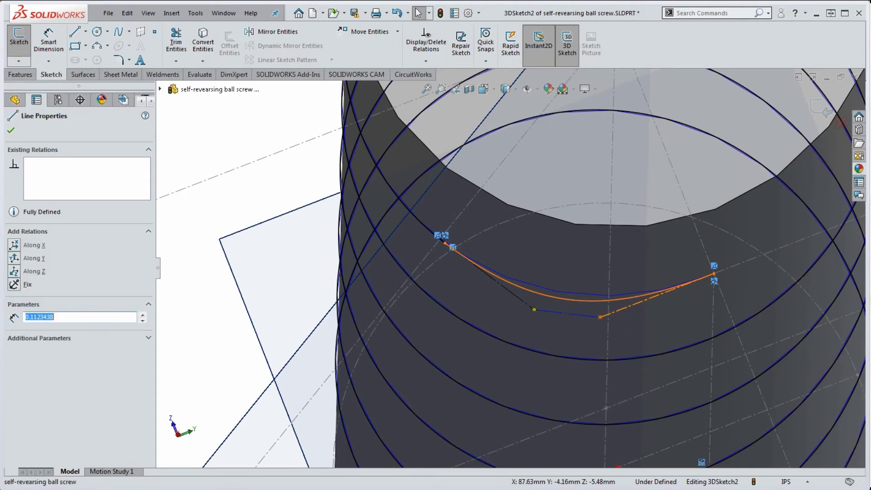
pyautogui.keyDown('ctrl'); pyautogui.click(524, 302); pyautogui.keyUp('ctrl')
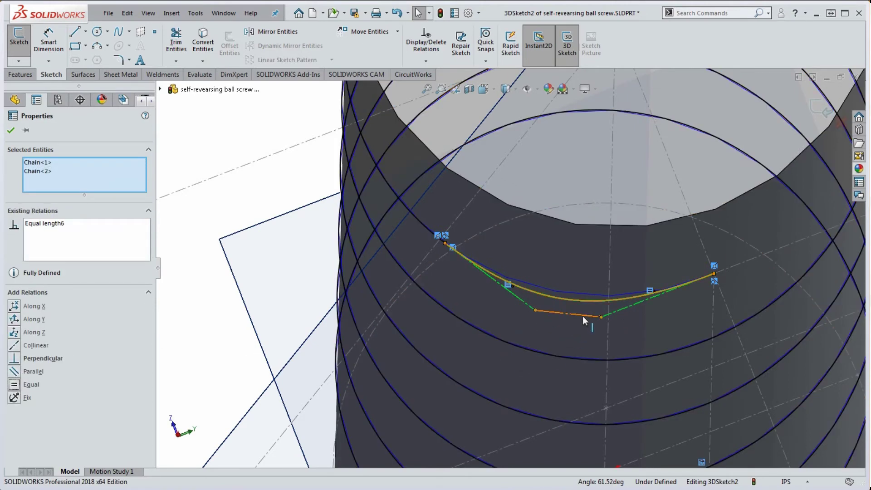
pyautogui.press('Escape')
# - Draw a construction line about 0.014 in long from the midpoint of the control polygon's middle segment to the style spline
pyautogui.scroll(-2, 575, 316)
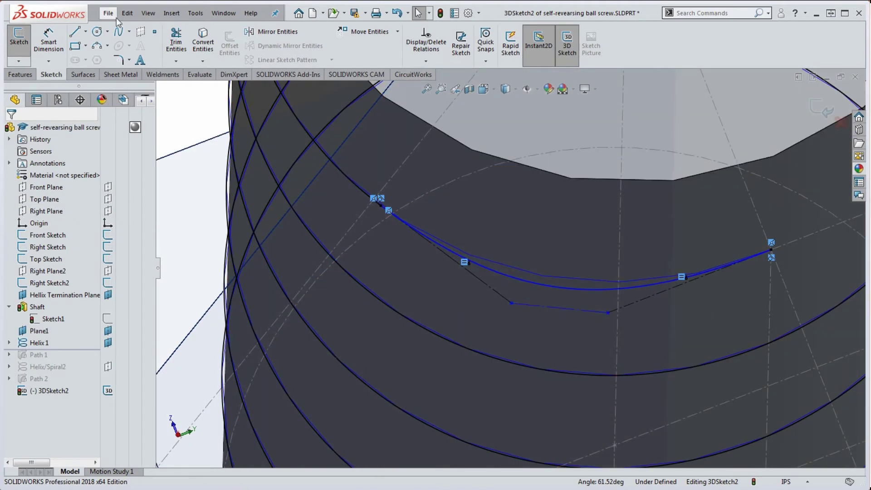
pyautogui.click(85, 32)
pyautogui.click(101, 58)
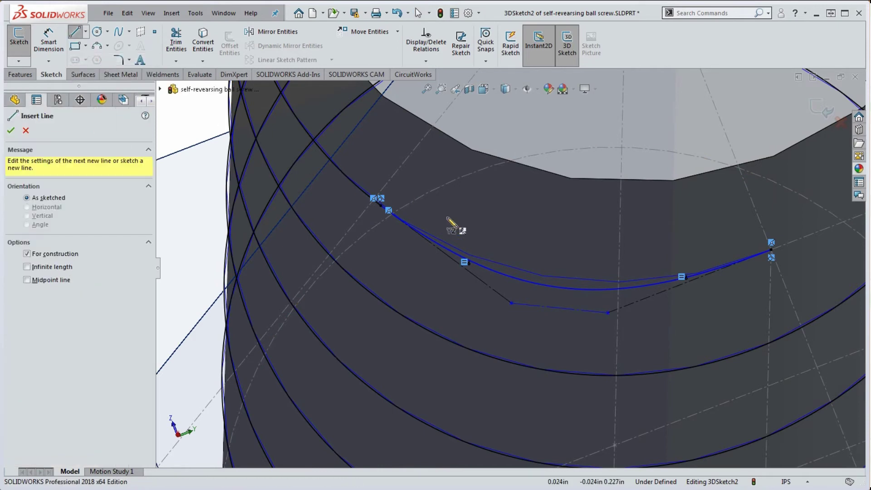
pyautogui.click(559, 308)
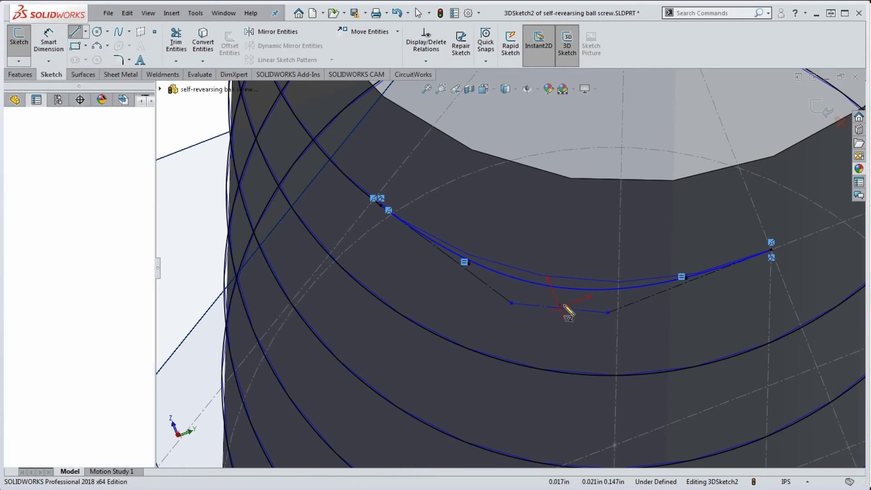
pyautogui.click(562, 289)
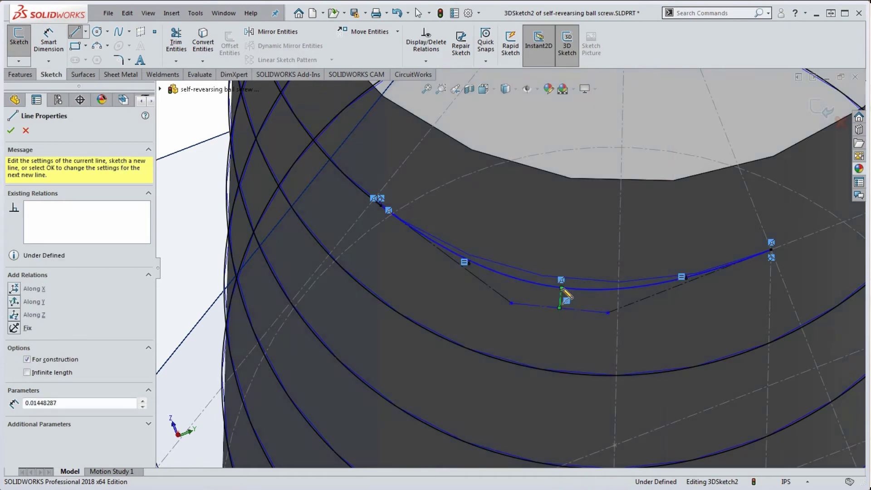
pyautogui.press('Escape')
# - Make the short construction line perpendicular to the middle segment of the control polygon
pyautogui.click(561, 296)
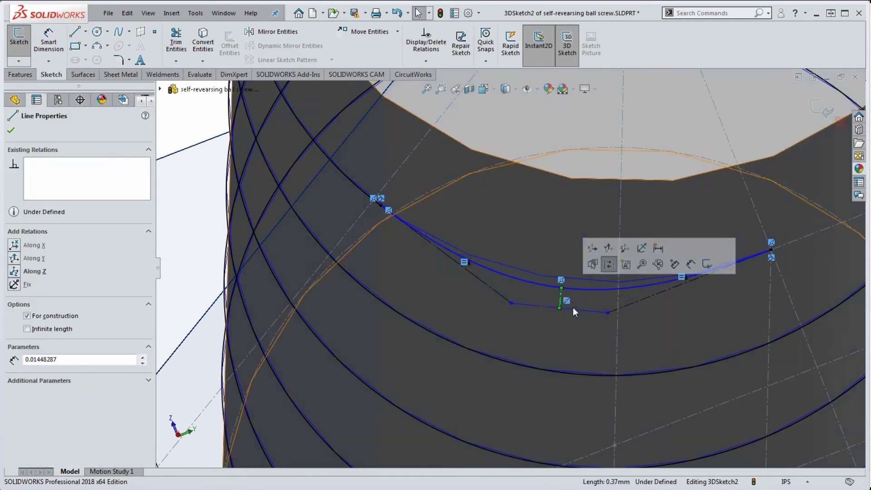
pyautogui.keyDown('ctrl'); pyautogui.click(574, 310); pyautogui.keyUp('ctrl')
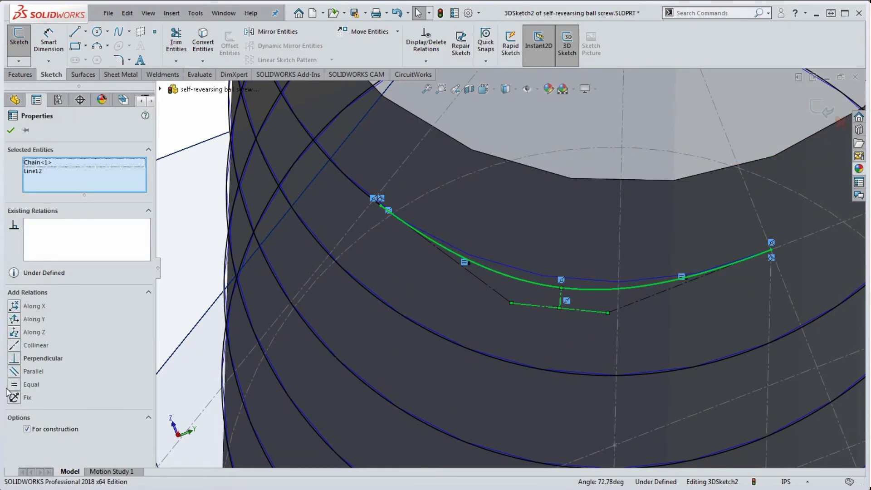
pyautogui.click(14, 359)
pyautogui.press('Escape')
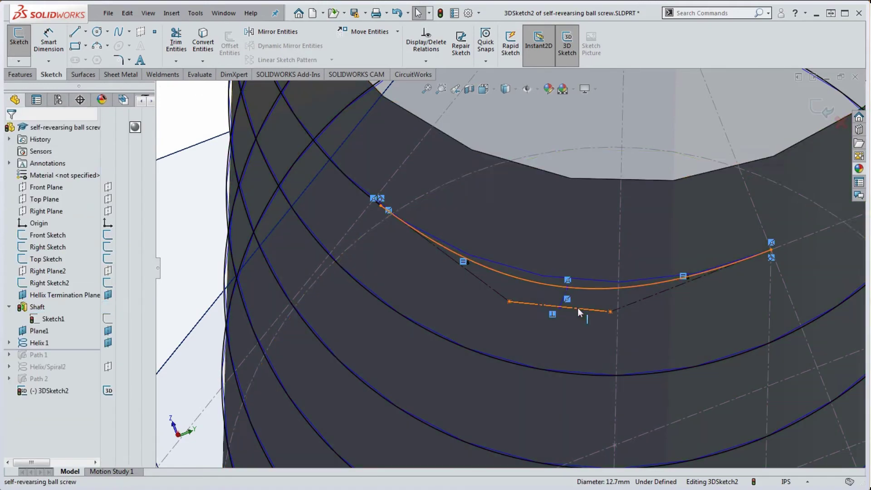
# - Examine the style spline and its short construction line against the helix and shaft surface from the side and at close range
pyautogui.scroll(-3, 583, 268)
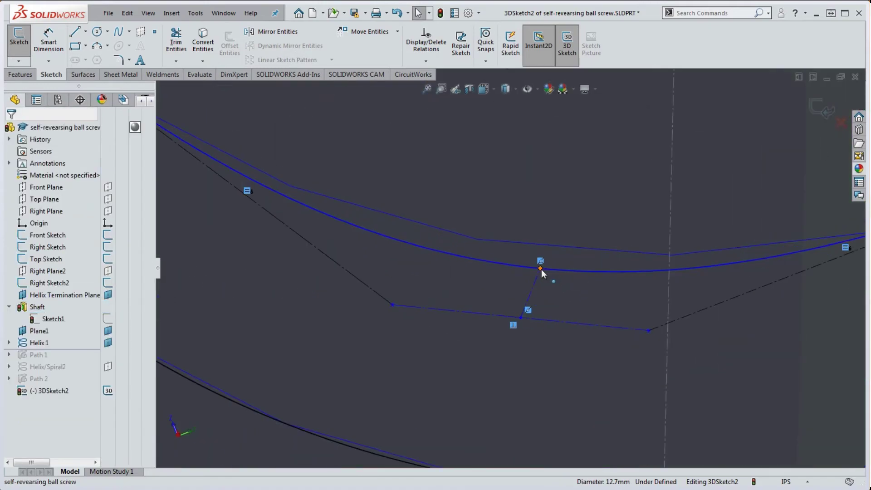
pyautogui.scroll(2, 544, 270)
pyautogui.scroll(4, 579, 279)
pyautogui.moveTo(579, 305)
pyautogui.mouseDown(button='middle')
pyautogui.moveTo(554, 278)
pyautogui.moveTo(565, 257)
pyautogui.moveTo(585, 304)
pyautogui.moveTo(546, 248)
pyautogui.moveTo(546, 193)
pyautogui.mouseUp(button='middle')
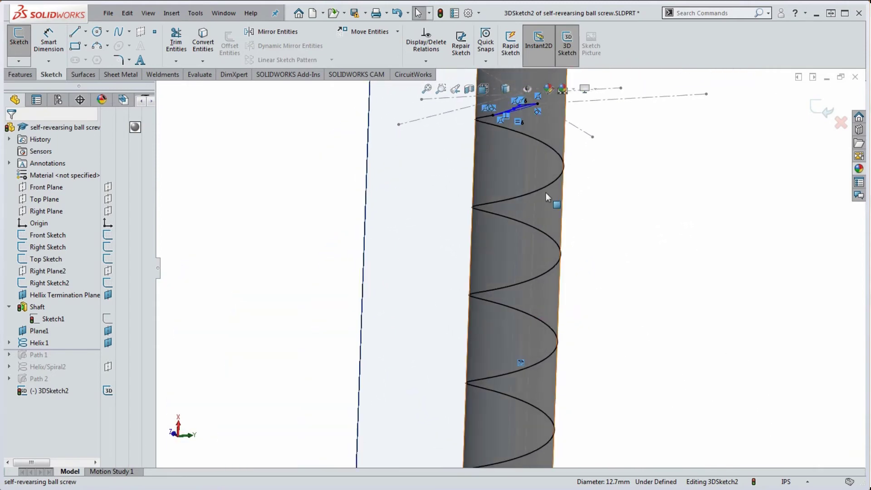
pyautogui.scroll(-3, 518, 121)
pyautogui.scroll(-5, 518, 120)
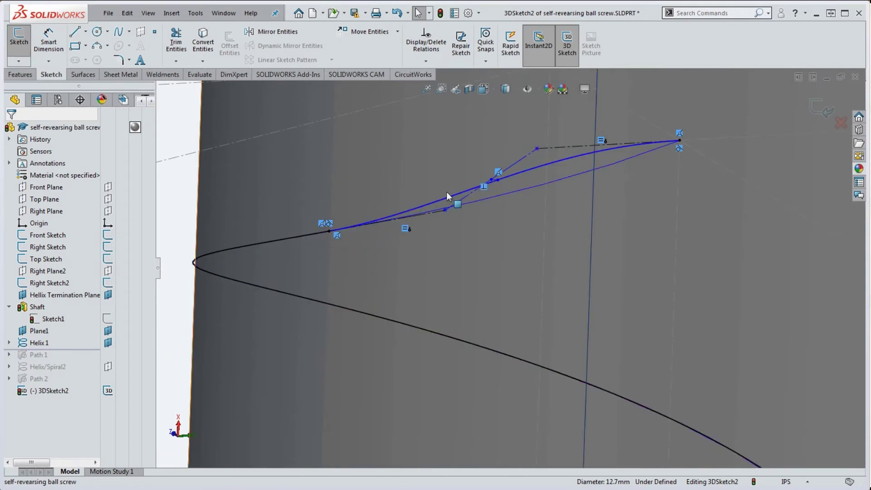
pyautogui.click(500, 175)
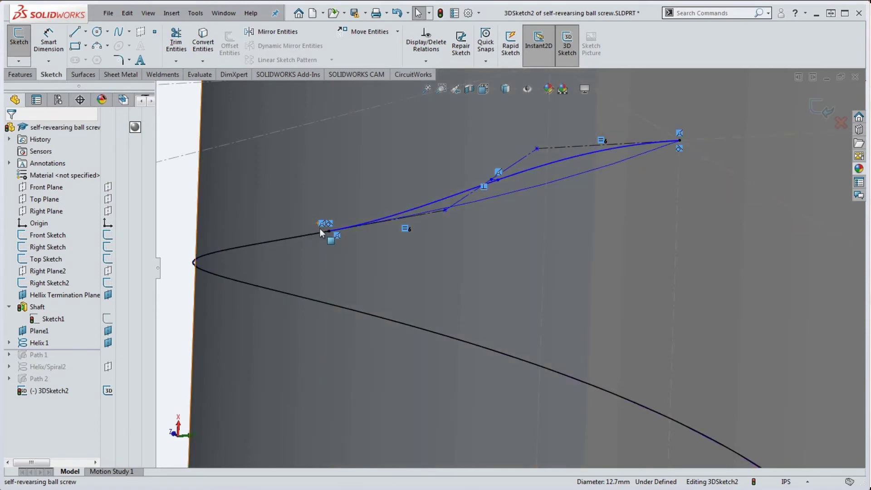
pyautogui.click(491, 179)
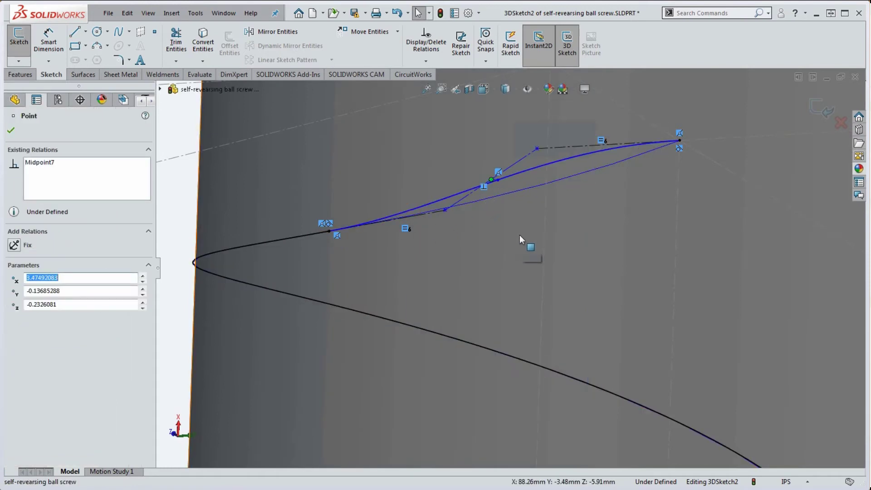
# - Constrain the spline-side end of the short construction line onto the shaft's cylindrical face and finish the 3D sketch
pyautogui.moveTo(522, 238); pyautogui.dragTo(556, 320, button='middle')
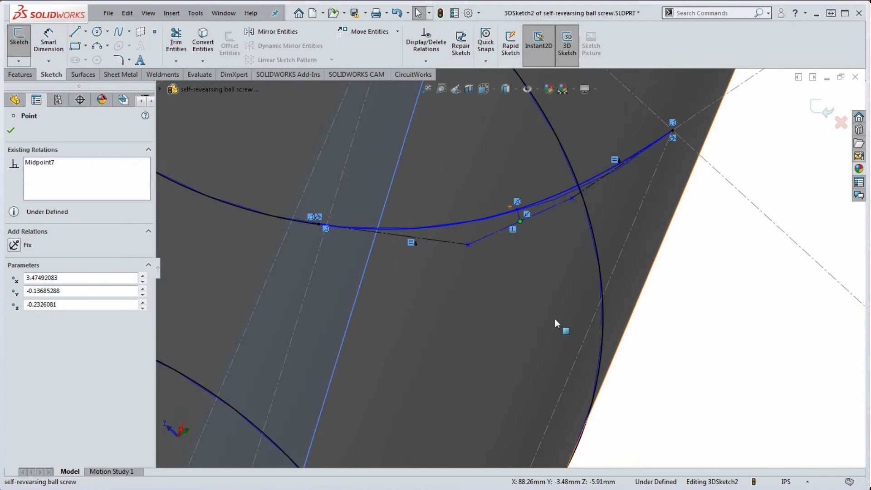
pyautogui.click(530, 233)
pyautogui.moveTo(522, 244)
pyautogui.mouseDown(button='middle')
pyautogui.moveTo(522, 282)
pyautogui.moveTo(529, 245)
pyautogui.mouseUp(button='middle')
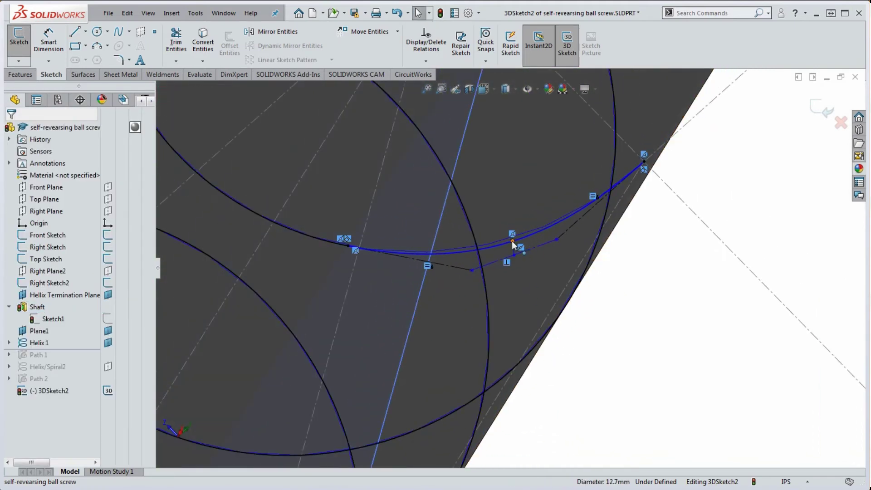
pyautogui.click(513, 242)
pyautogui.keyDown('ctrl'); pyautogui.click(516, 181); pyautogui.keyUp('ctrl')
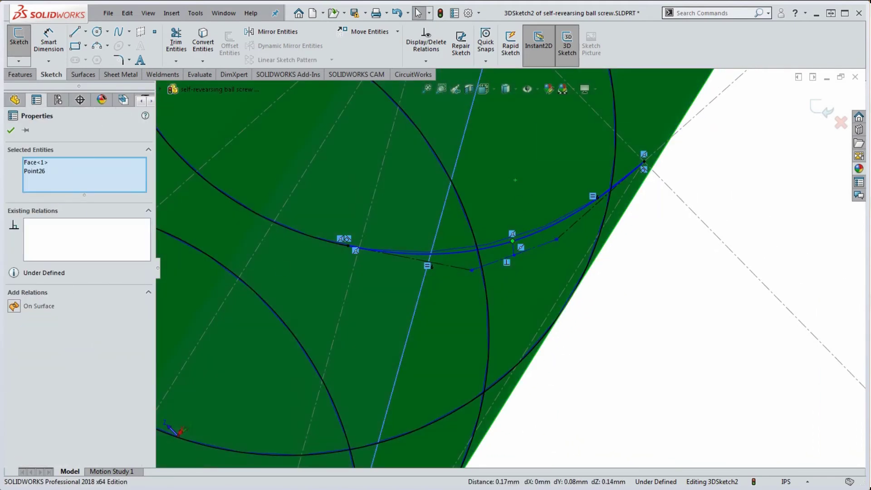
pyautogui.click(15, 306)
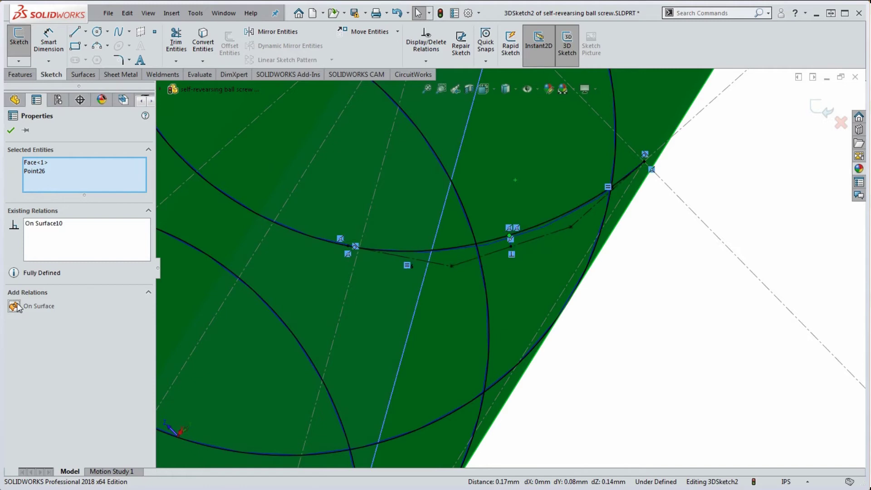
pyautogui.click(589, 359)
pyautogui.scroll(1, 590, 358)
pyautogui.scroll(1, 514, 267)
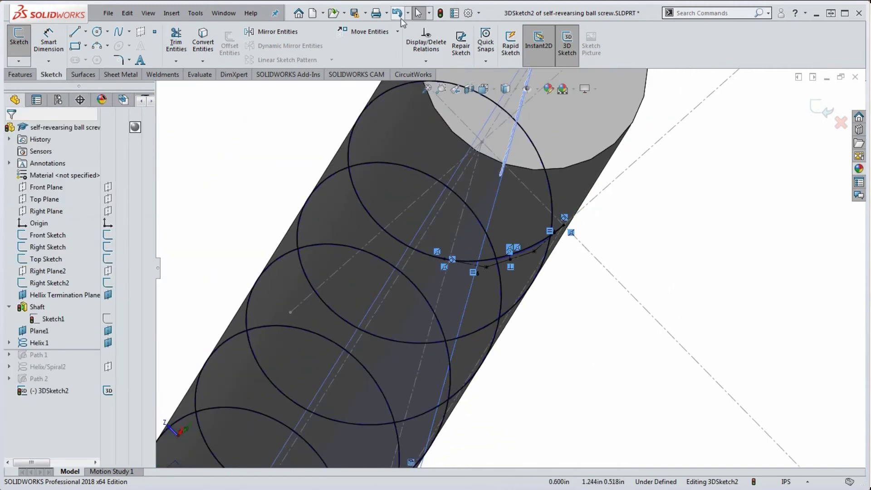
pyautogui.click(441, 13)
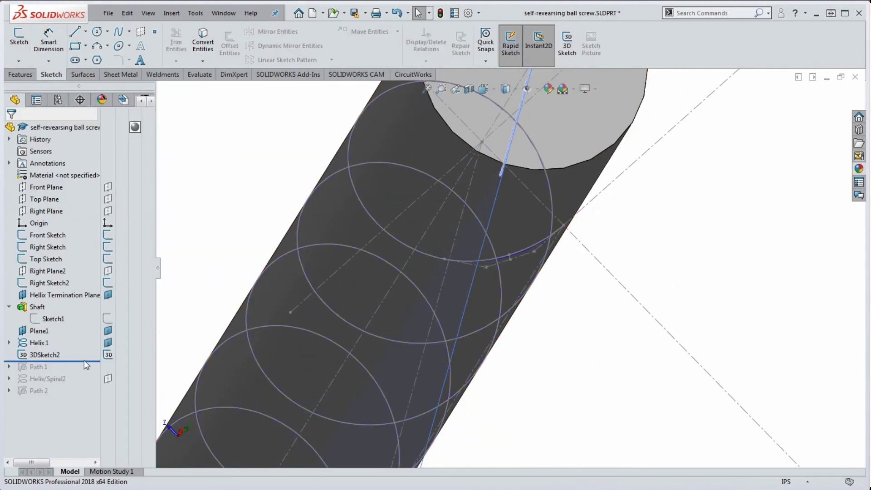
# - Sketch a circle about 0.144 in in diameter on the Top Plane, just outside the shaft near the style spline's end
pyautogui.scroll(3, 382, 351)
pyautogui.moveTo(382, 351); pyautogui.dragTo(515, 276, button='middle')
pyautogui.scroll(3, 515, 276)
pyautogui.scroll(-6, 518, 210)
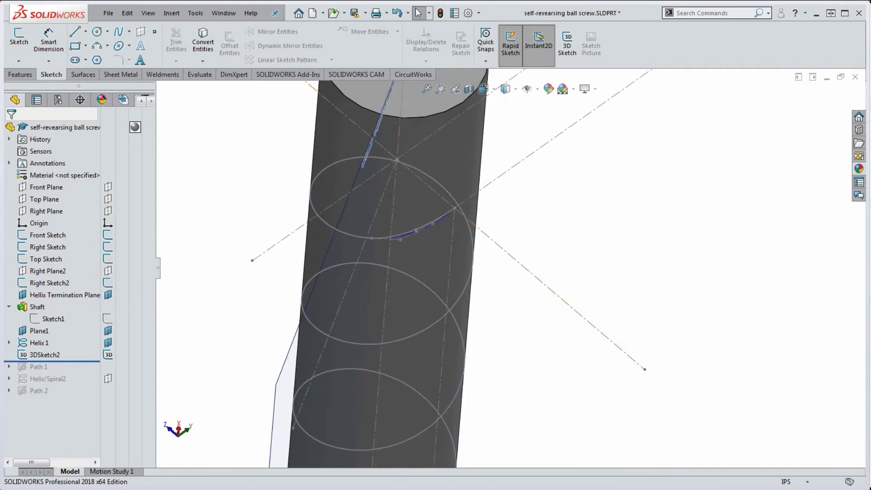
pyautogui.hscroll(3, 81, 271)
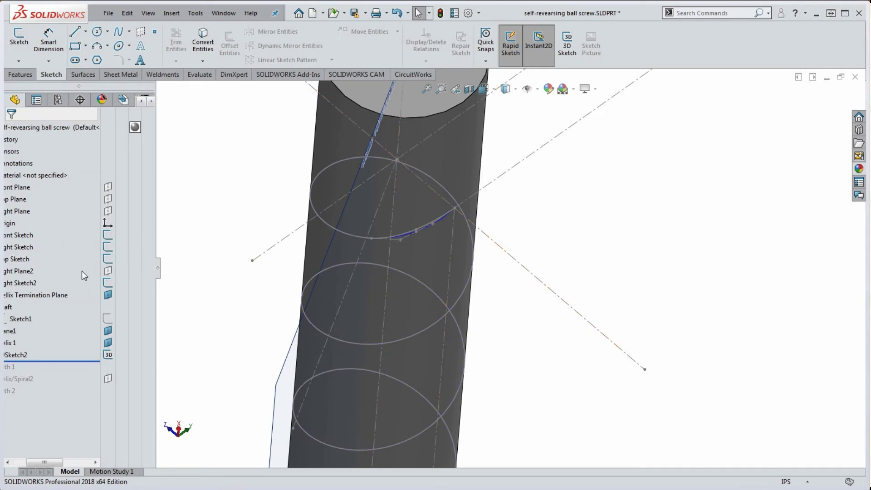
pyautogui.hscroll(-3, 82, 271)
pyautogui.press('f')
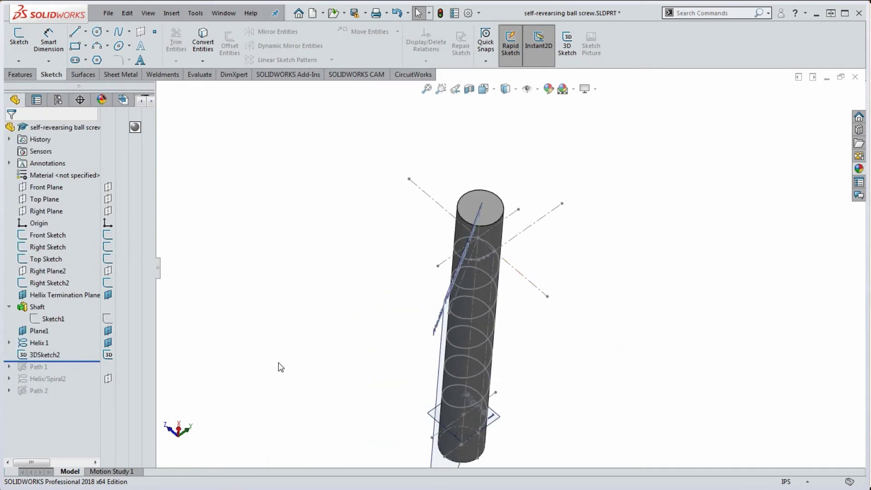
pyautogui.click(37, 199)
pyautogui.moveTo(504, 256); pyautogui.dragTo(524, 248, button='middle')
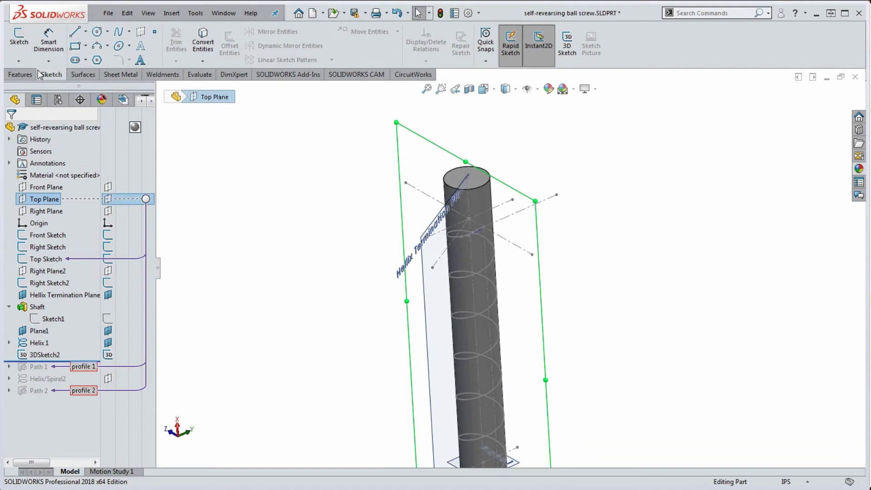
pyautogui.click(102, 32)
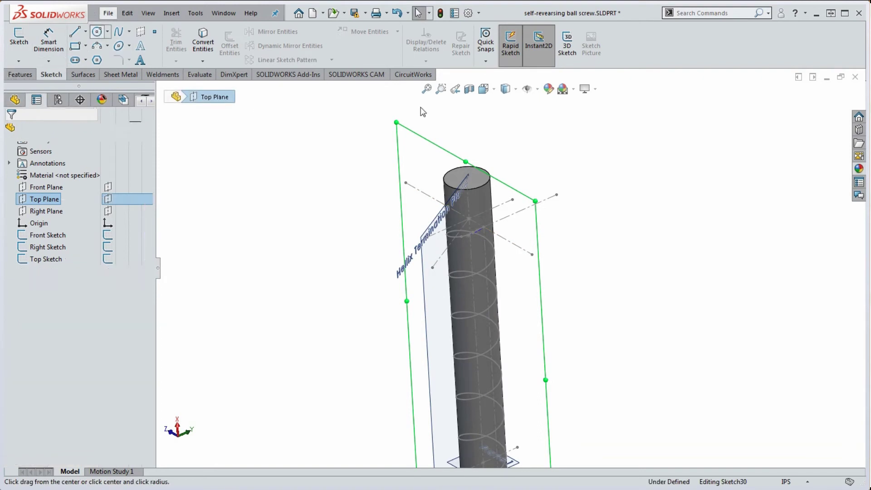
pyautogui.click(509, 228)
pyautogui.click(517, 245)
pyautogui.press('Escape')
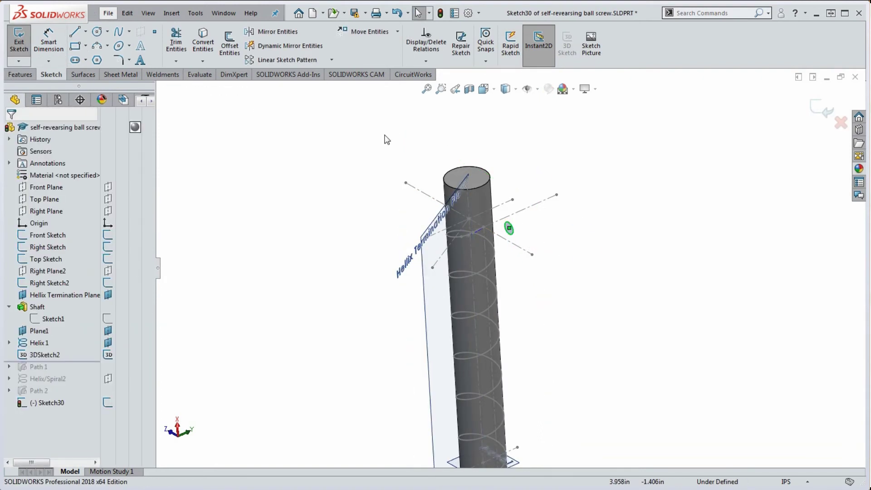
# - Dimension the circle's diameter as 0.15 in
pyautogui.scroll(-3, 366, 267)
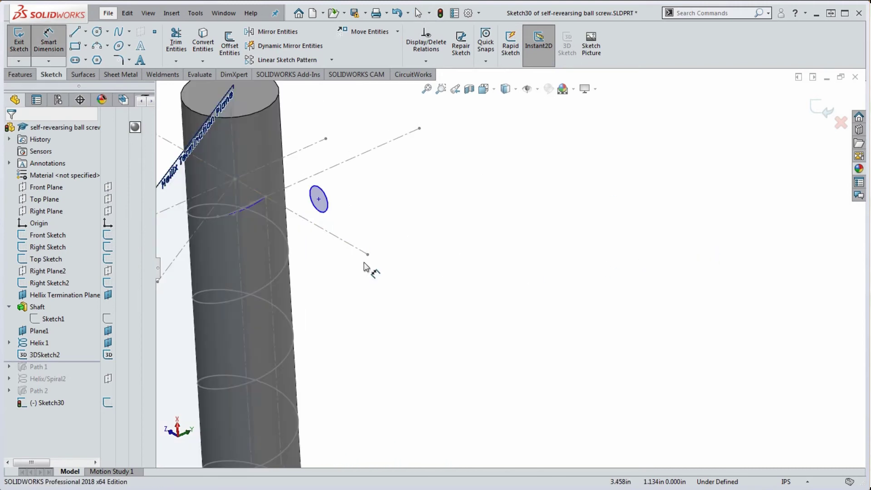
pyautogui.click(328, 200)
pyautogui.click(362, 196)
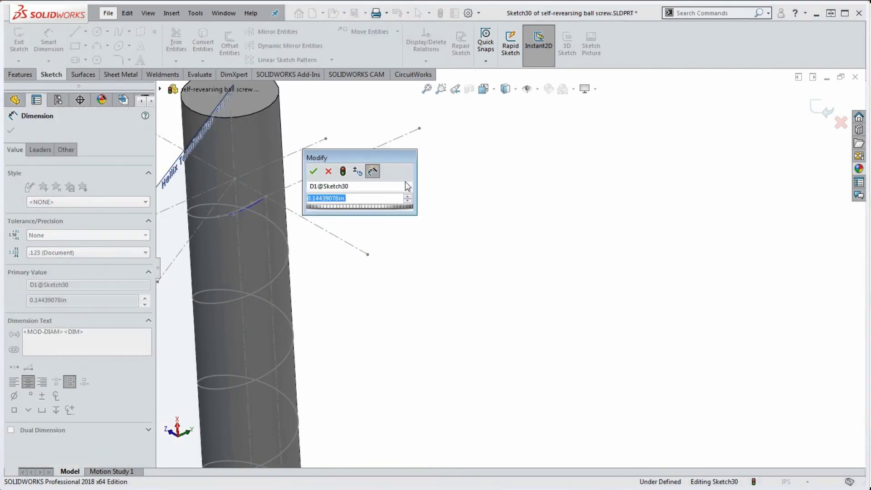
pyautogui.write('.15')
pyautogui.press('Return')
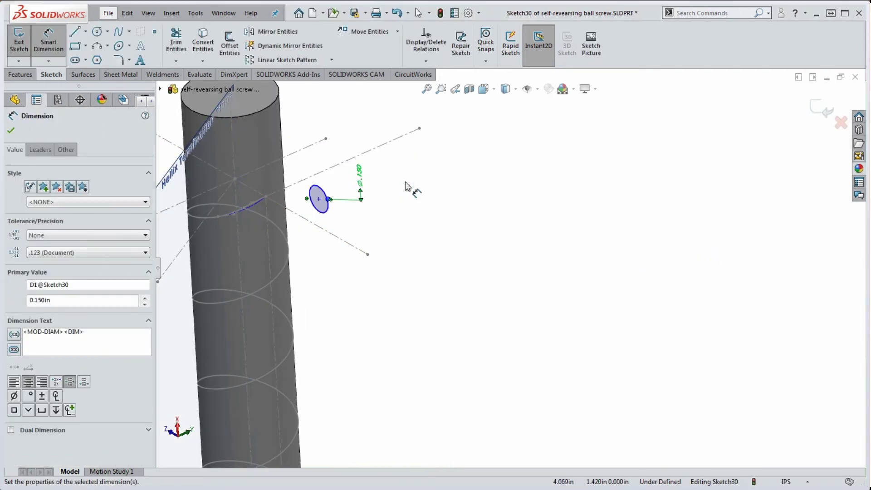
pyautogui.press('Escape')
pyautogui.scroll(-2, 239, 162)
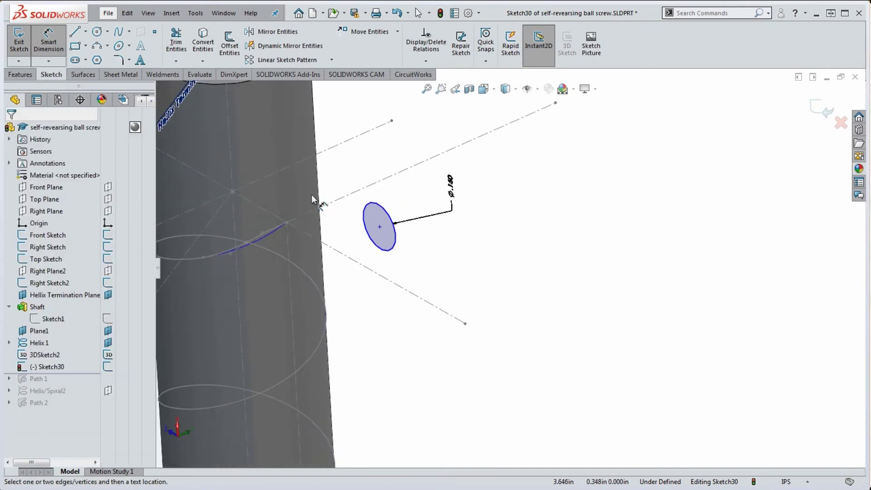
pyautogui.press('Escape')
pyautogui.click(380, 227)
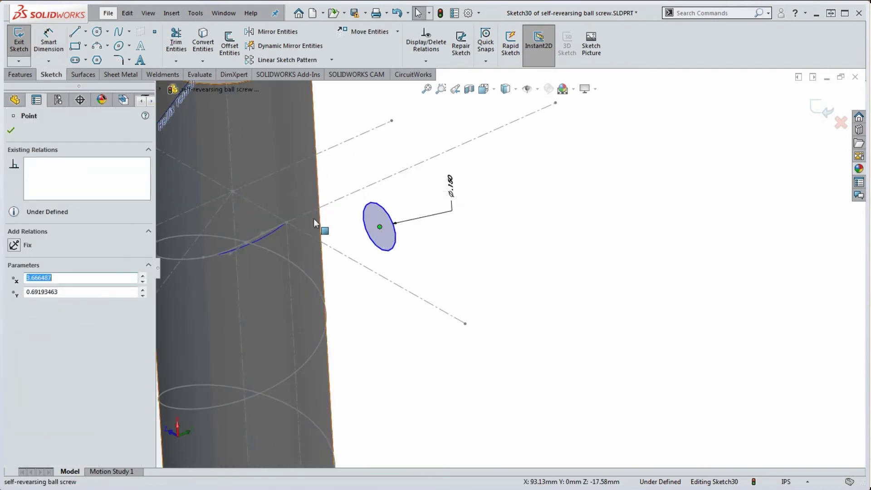
pyautogui.keyDown('ctrl'); pyautogui.click(286, 222); pyautogui.keyUp('ctrl')
pyautogui.click(471, 276)
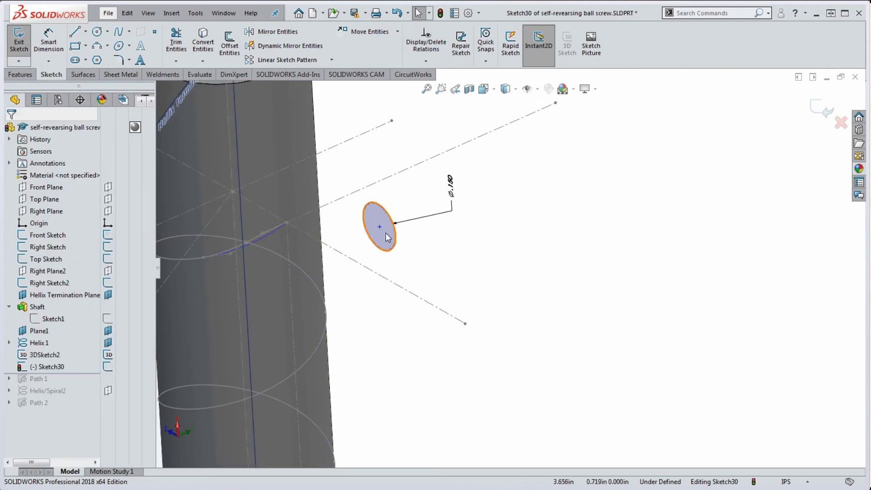
# - Add a pierce relation between the circle's centre and the style spline, and finish the profile sketch
pyautogui.click(380, 228)
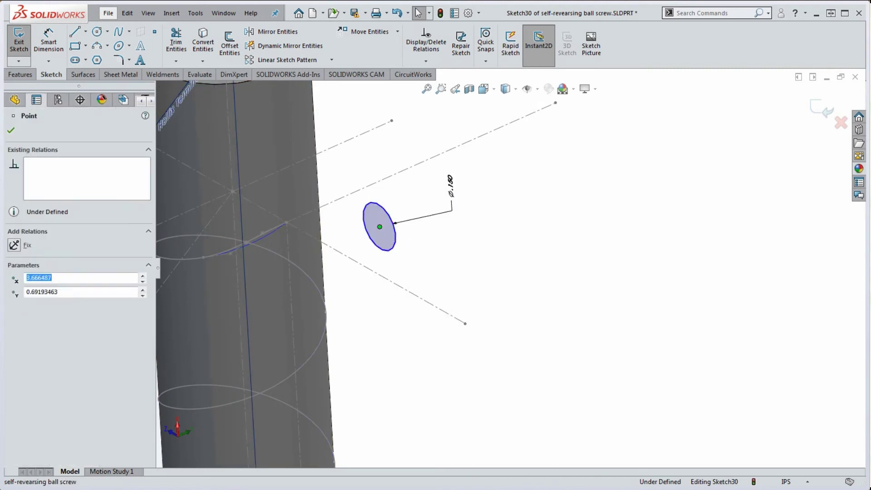
pyautogui.keyDown('ctrl'); pyautogui.click(257, 238); pyautogui.keyUp('ctrl')
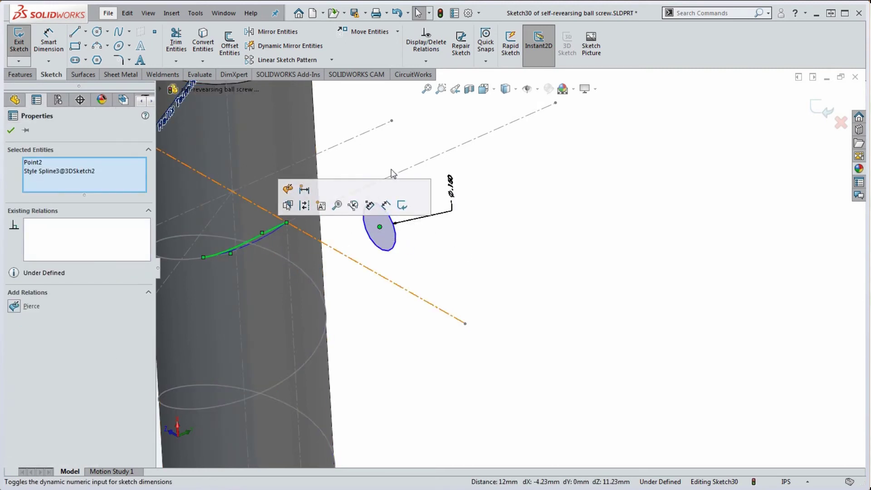
pyautogui.click(14, 308)
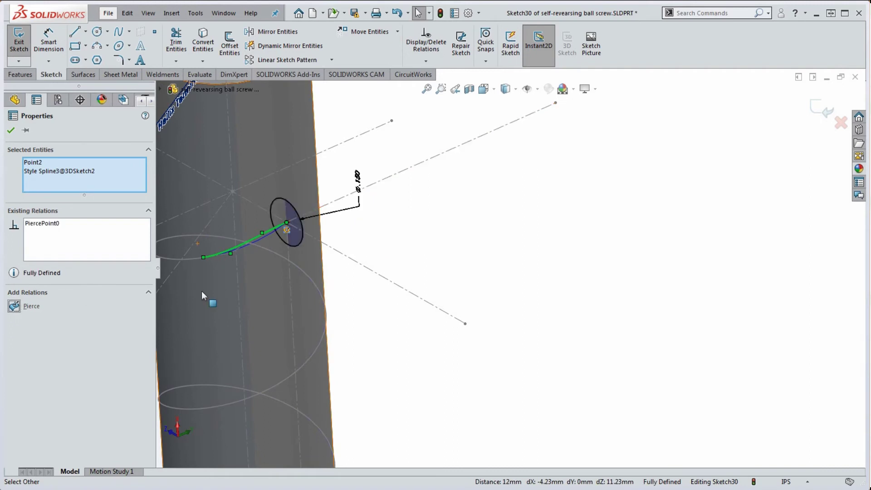
pyautogui.click(513, 260)
pyautogui.press('f')
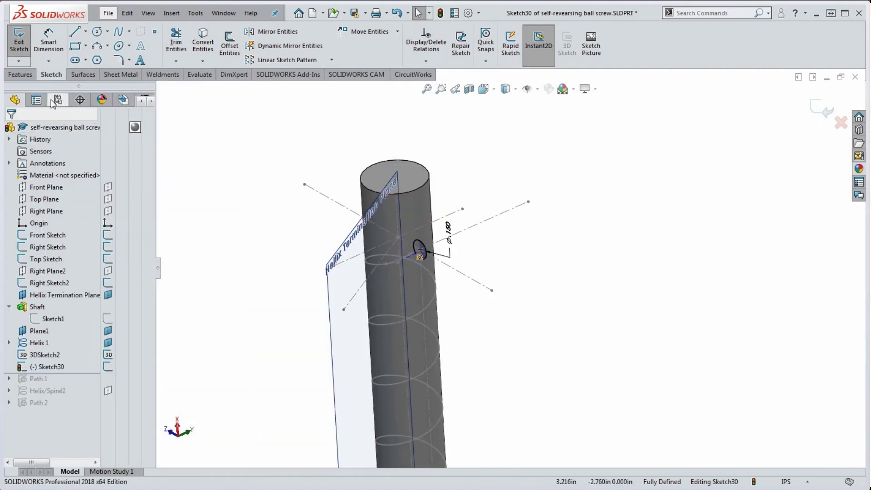
pyautogui.click(439, 14)
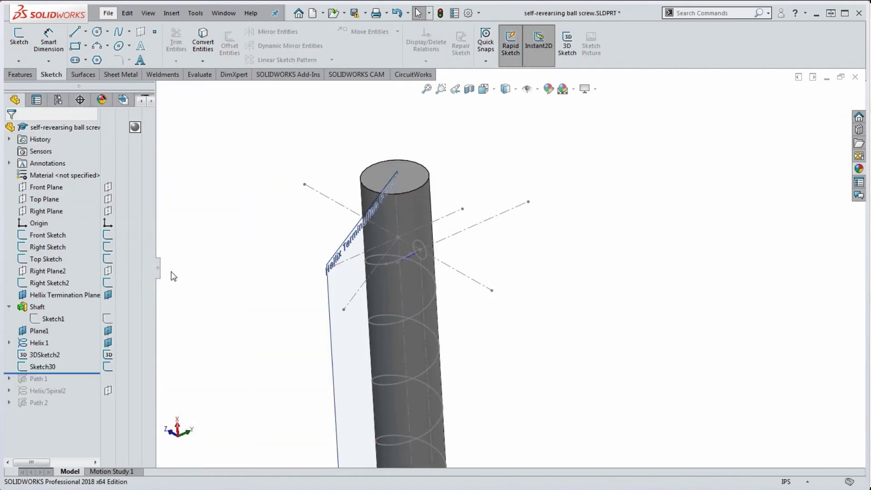
# - Cut the groove into the shaft with a Swept Cut, using the circle sketch as profile and 3DSketch2 as path
pyautogui.click(46, 370)
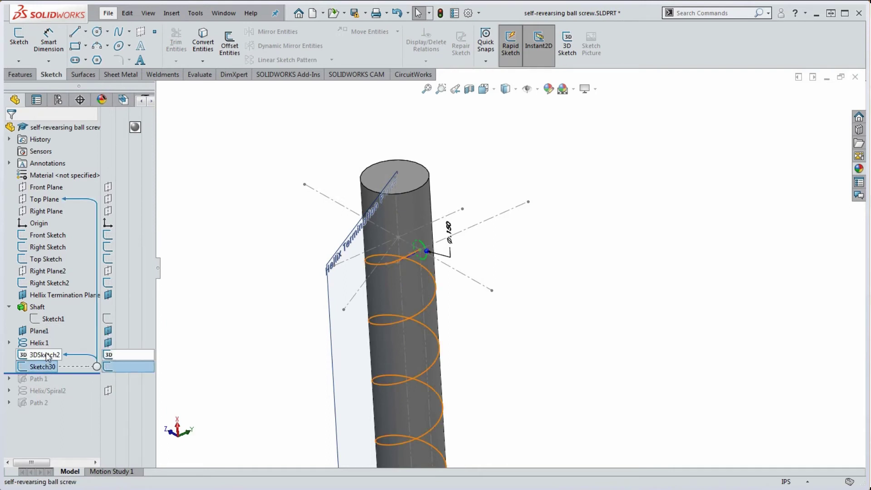
pyautogui.keyDown('ctrl'); pyautogui.click(45, 354); pyautogui.keyUp('ctrl')
pyautogui.click(20, 74)
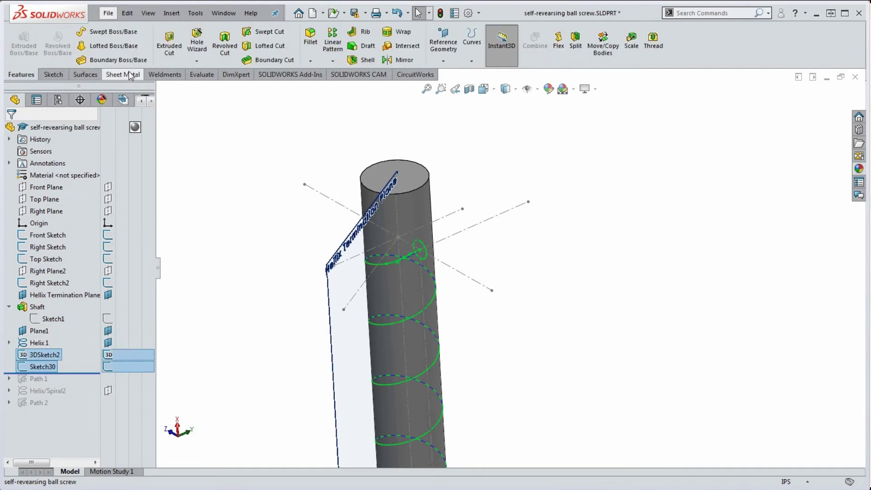
pyautogui.click(265, 32)
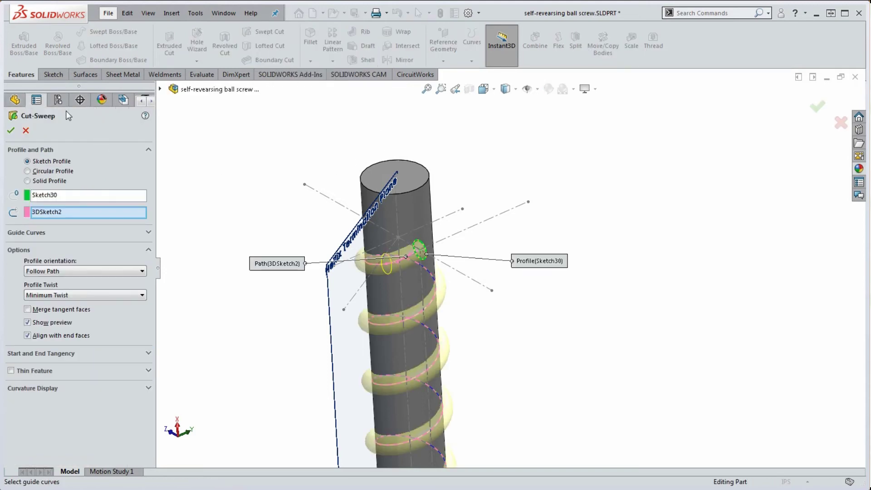
pyautogui.click(11, 131)
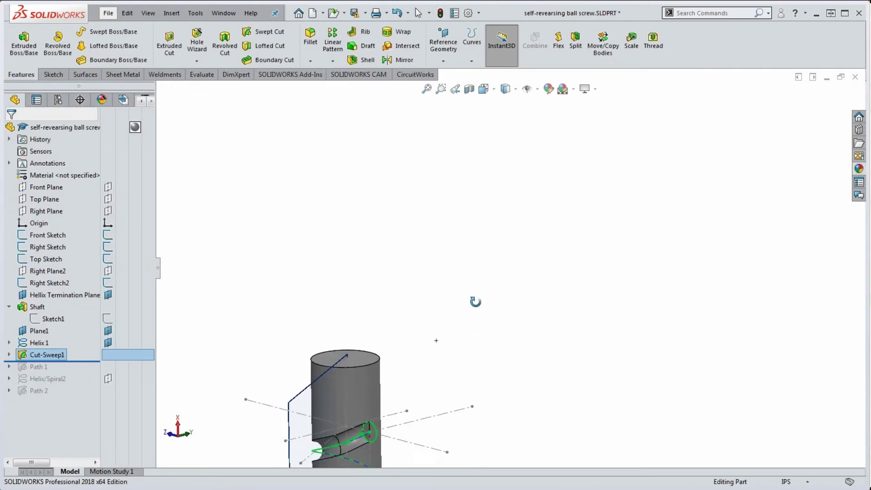
# - Examine the swept groove's end and its transition from helix to style spline from several angles and at close range
pyautogui.scroll(-8, 459, 351)
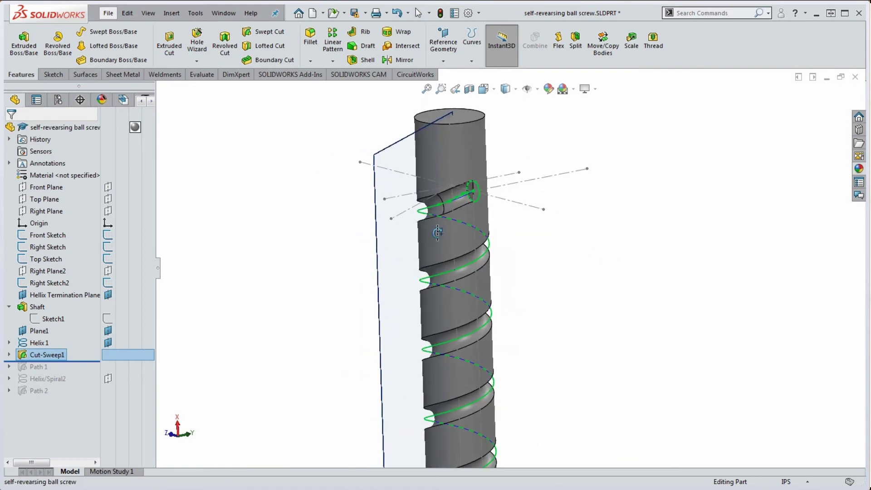
pyautogui.scroll(-8, 486, 253)
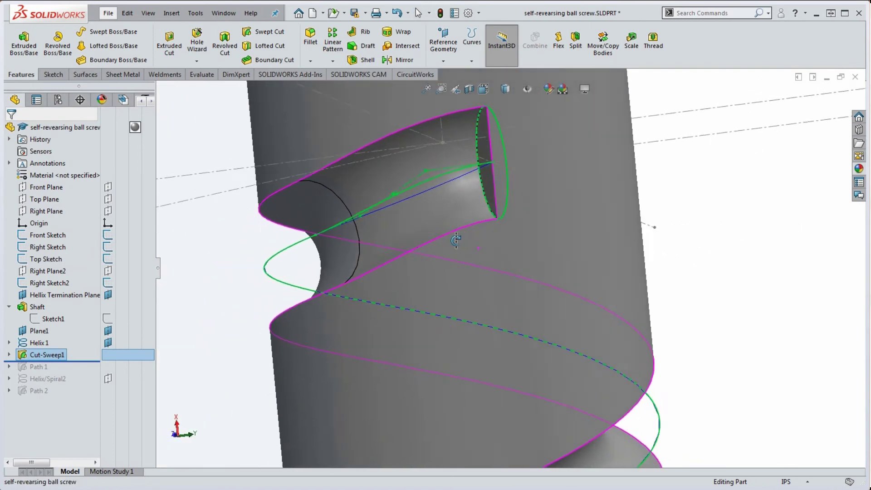
pyautogui.moveTo(445, 242); pyautogui.dragTo(368, 253, button='middle')
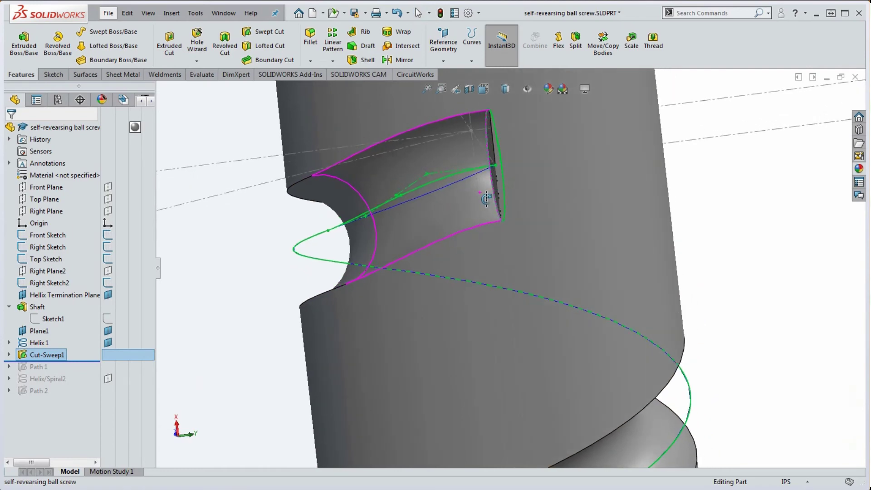
pyautogui.moveTo(484, 192); pyautogui.dragTo(332, 246, button='middle')
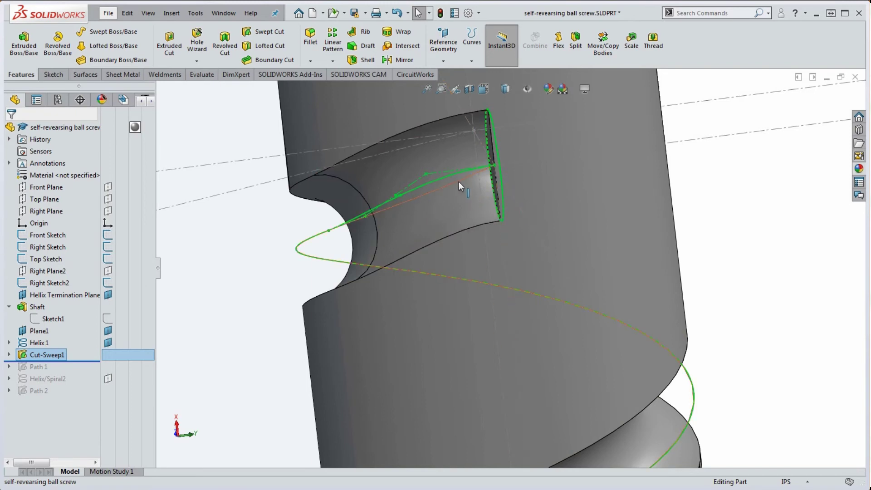
pyautogui.scroll(3, 461, 186)
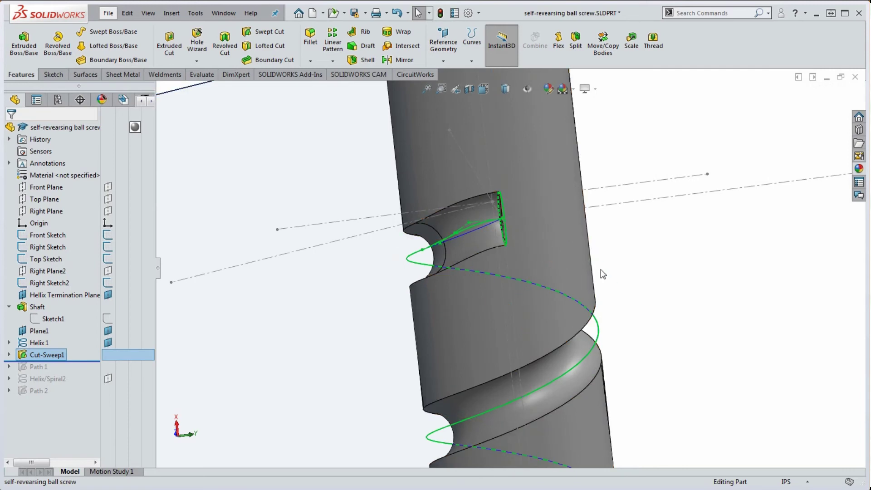
pyautogui.moveTo(582, 271); pyautogui.dragTo(607, 268, button='middle')
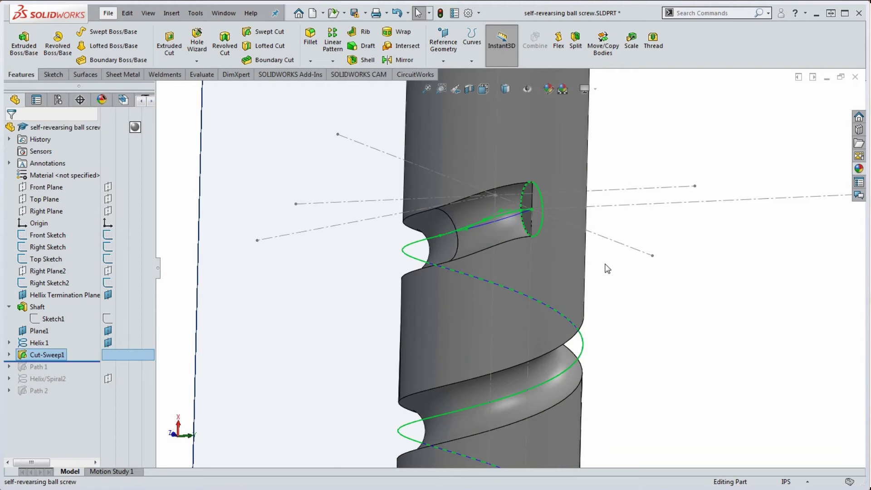
pyautogui.moveTo(607, 269); pyautogui.dragTo(609, 305, button='middle')
pyautogui.click(609, 305)
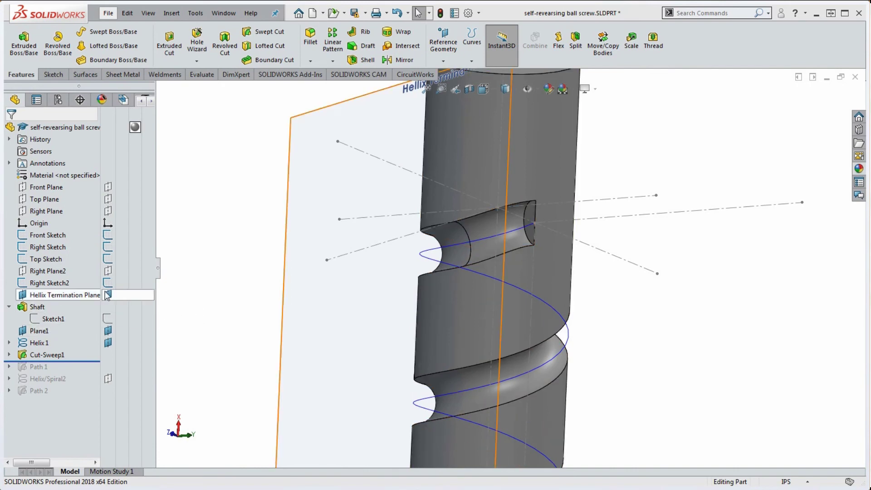
pyautogui.moveTo(449, 250); pyautogui.dragTo(408, 263, button='middle')
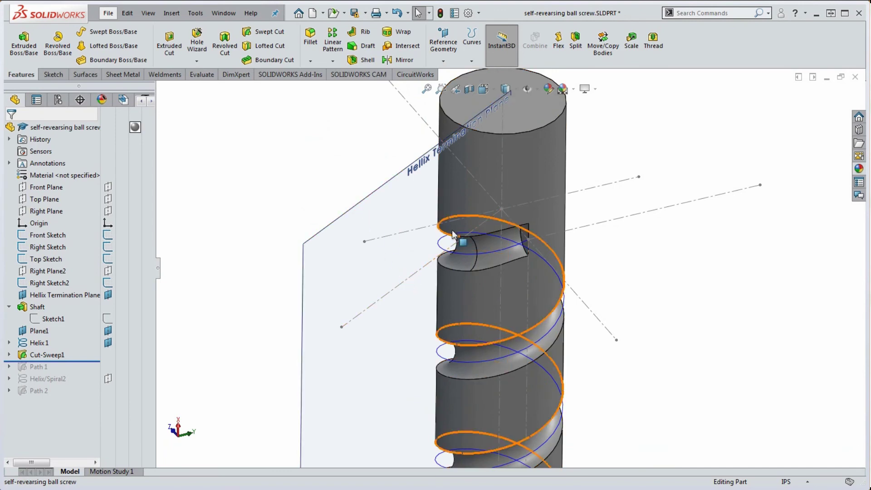
# - Set the Helix Termination Plane angle in Right Sketch2 to 55 degrees and rebuild the part, ignoring the 3DSketch2 error
pyautogui.doubleClick(407, 280)
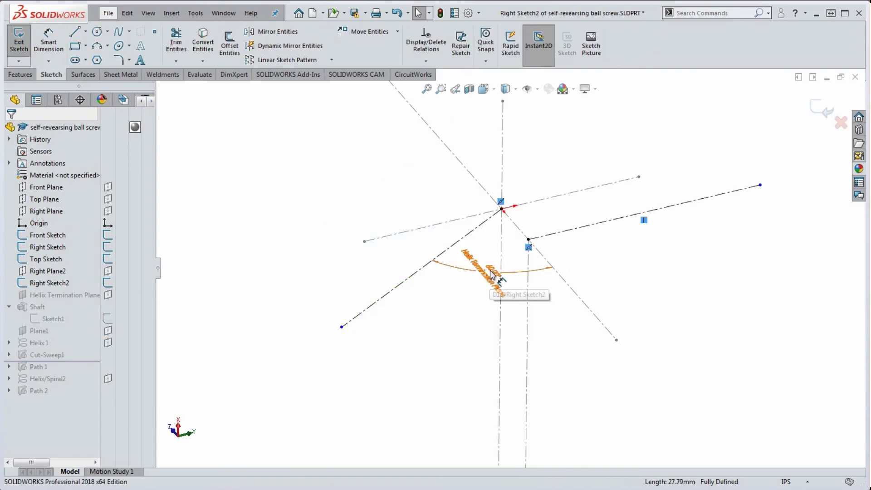
pyautogui.click(495, 274)
pyautogui.write('55')
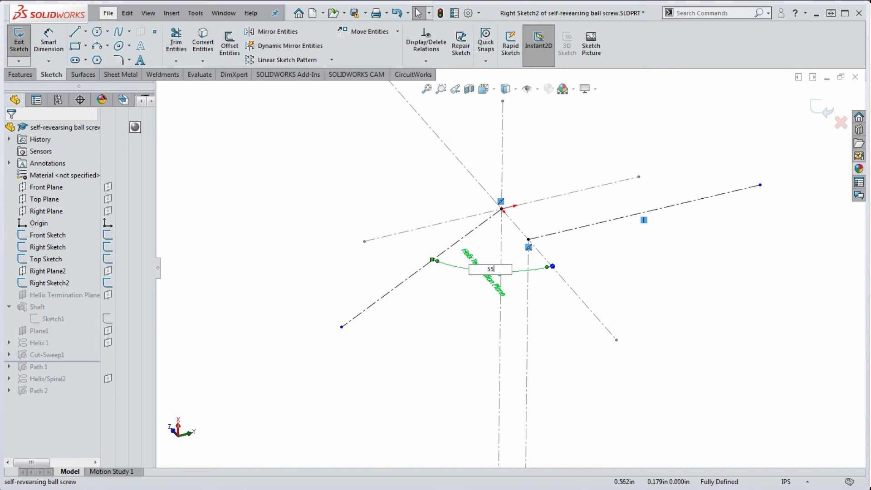
pyautogui.press('Return')
pyautogui.click(440, 13)
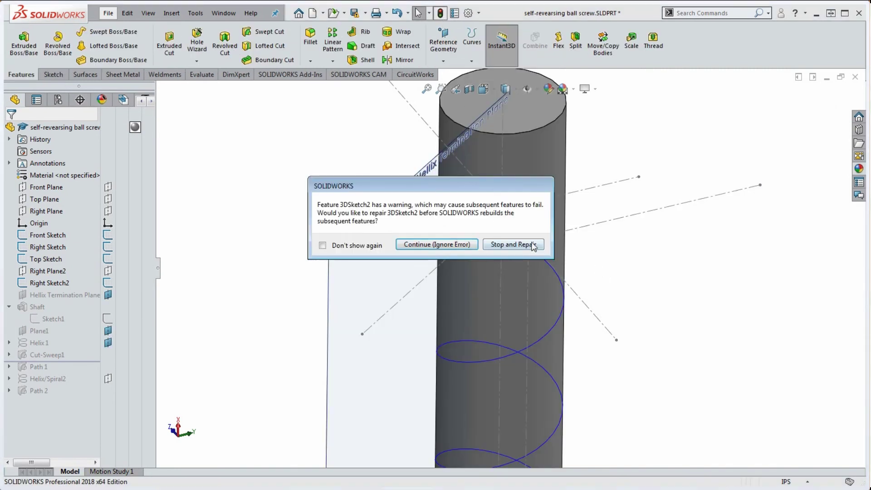
pyautogui.click(451, 244)
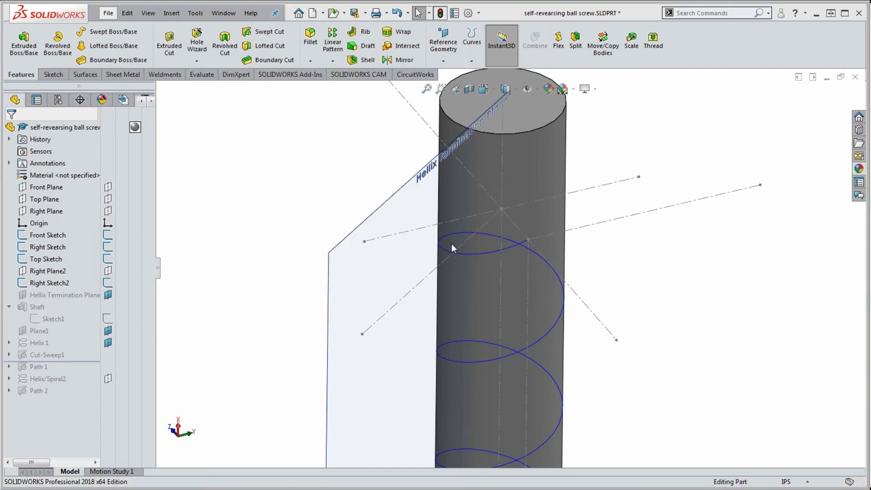
# - Edit 3DSketch2 under the swept cut and delete the unsolvable relation where the helix end meets the style spline
pyautogui.click(9, 355)
pyautogui.rightClick(64, 378)
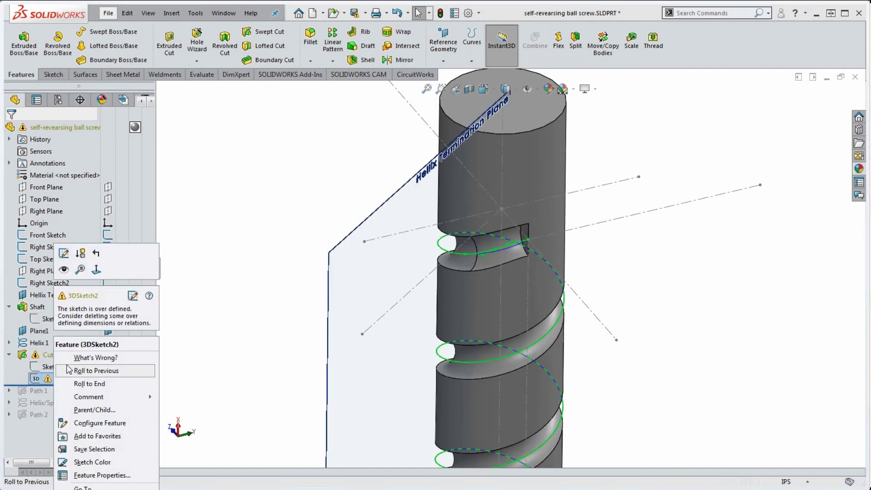
pyautogui.click(64, 253)
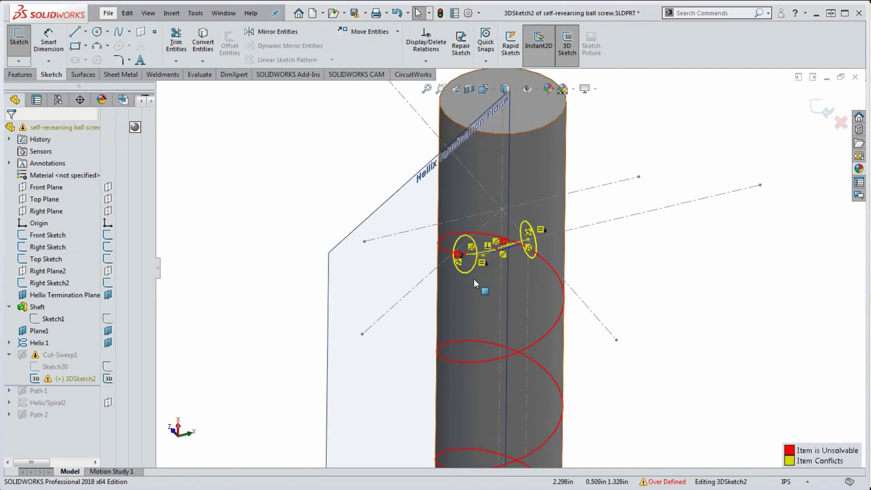
pyautogui.scroll(-5, 508, 238)
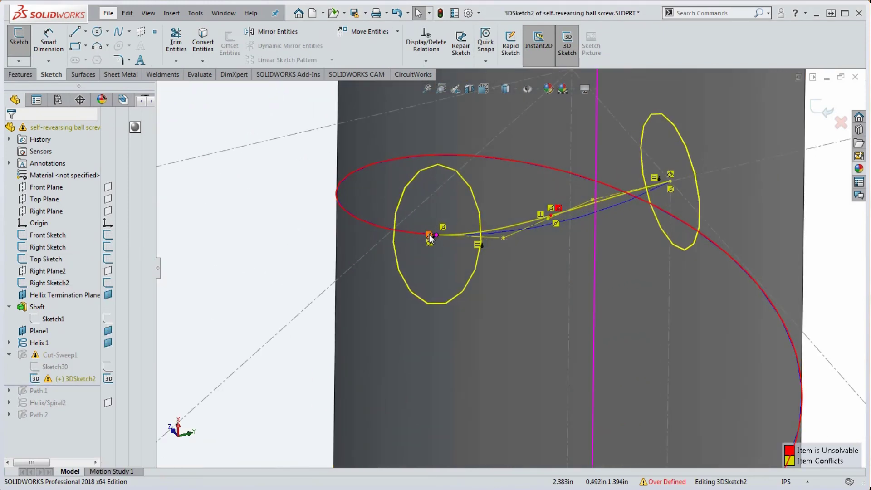
pyautogui.scroll(5, 436, 240)
pyautogui.scroll(-5, 497, 268)
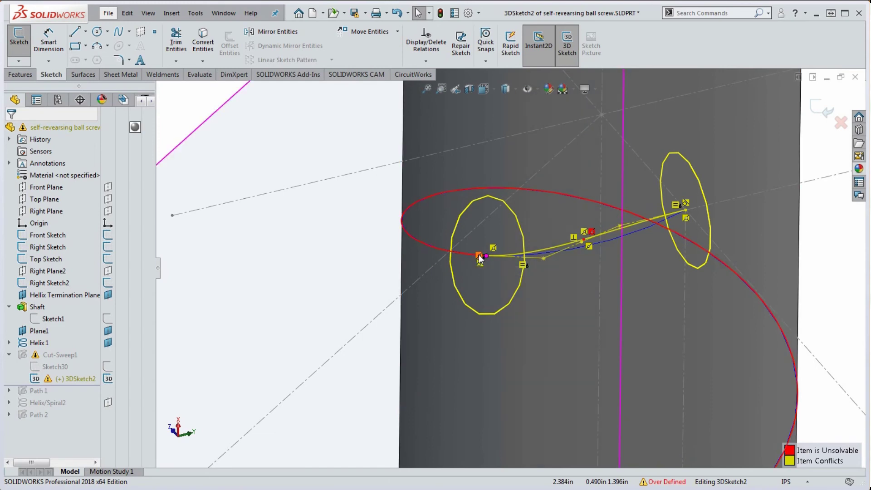
pyautogui.scroll(4, 480, 257)
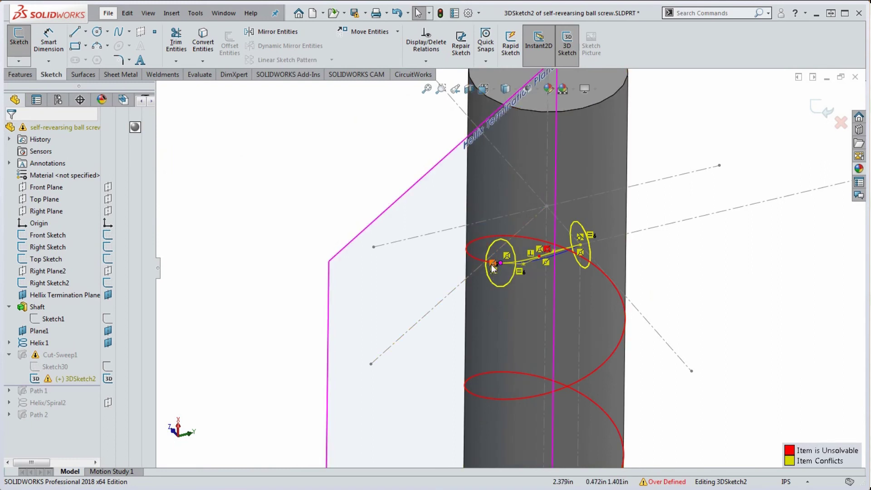
pyautogui.click(493, 267)
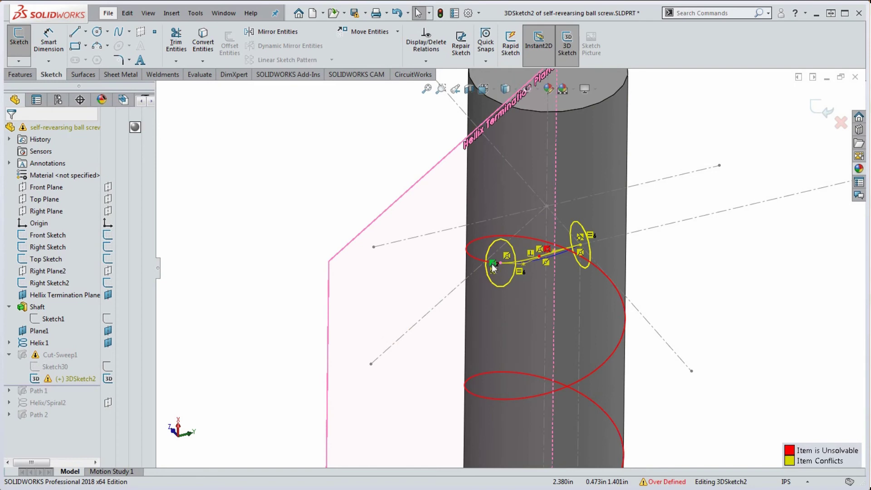
pyautogui.press('Delete')
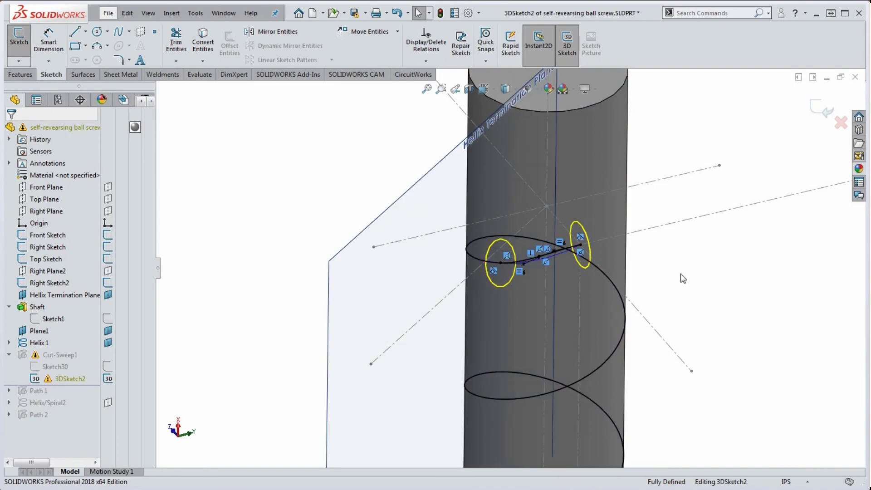
# - Examine the style spline, its control polygon and its junction with the helix in 3DSketch2 from several angles and at close range
pyautogui.moveTo(540, 280)
pyautogui.mouseDown(button='middle')
pyautogui.moveTo(566, 268)
pyautogui.moveTo(546, 265)
pyautogui.mouseUp(button='middle')
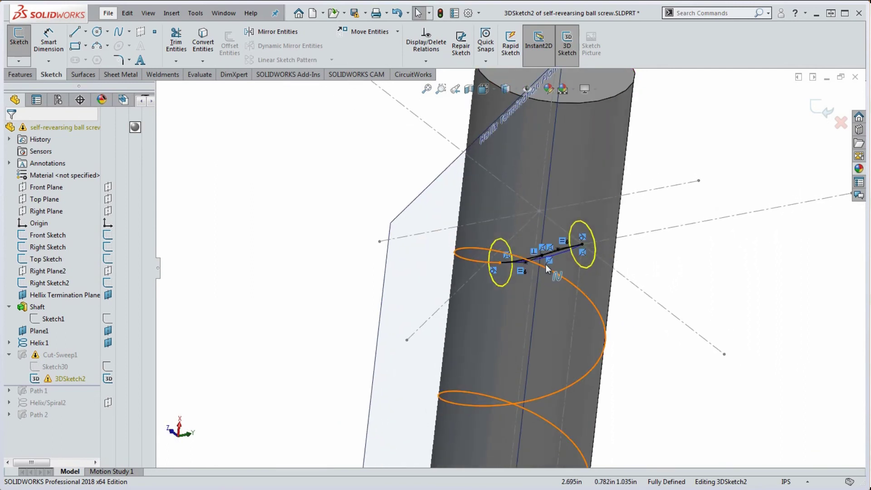
pyautogui.scroll(-5, 529, 257)
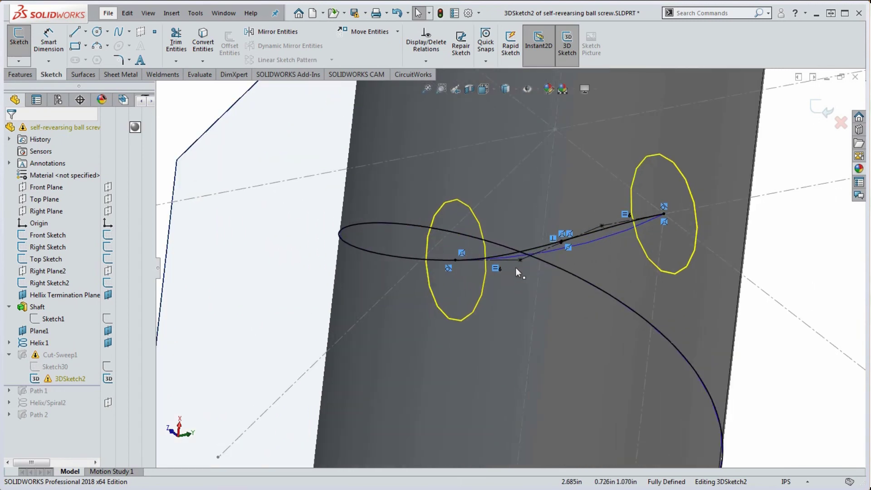
pyautogui.scroll(-3, 533, 263)
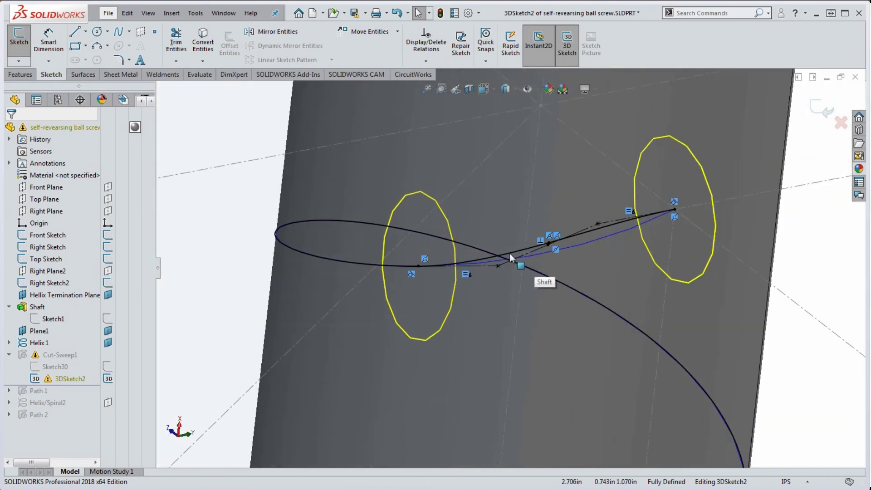
pyautogui.scroll(3, 522, 266)
pyautogui.moveTo(531, 276)
pyautogui.mouseDown(button='middle')
pyautogui.moveTo(547, 279)
pyautogui.moveTo(540, 242)
pyautogui.mouseUp(button='middle')
pyautogui.scroll(5, 540, 242)
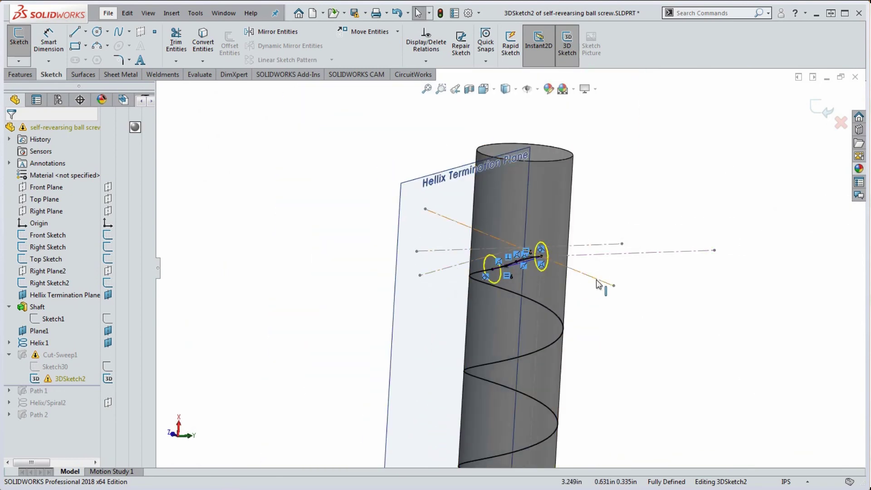
pyautogui.scroll(-6, 530, 272)
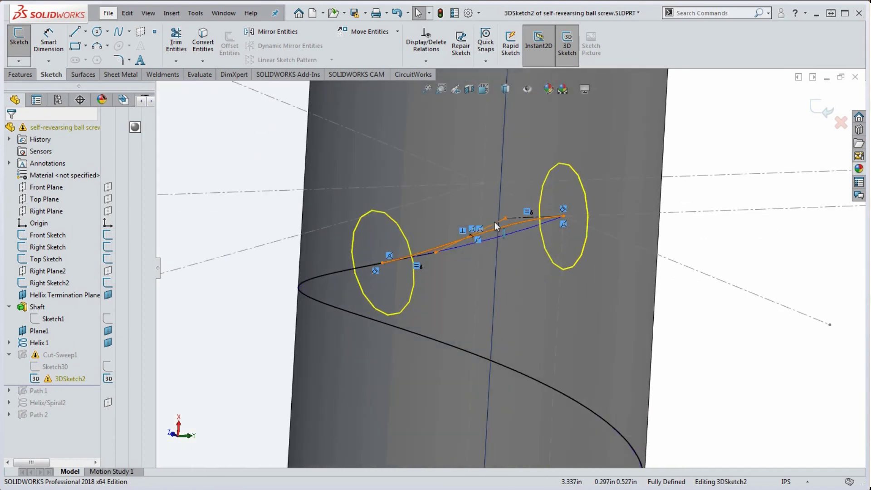
pyautogui.moveTo(484, 244); pyautogui.dragTo(512, 327, button='middle')
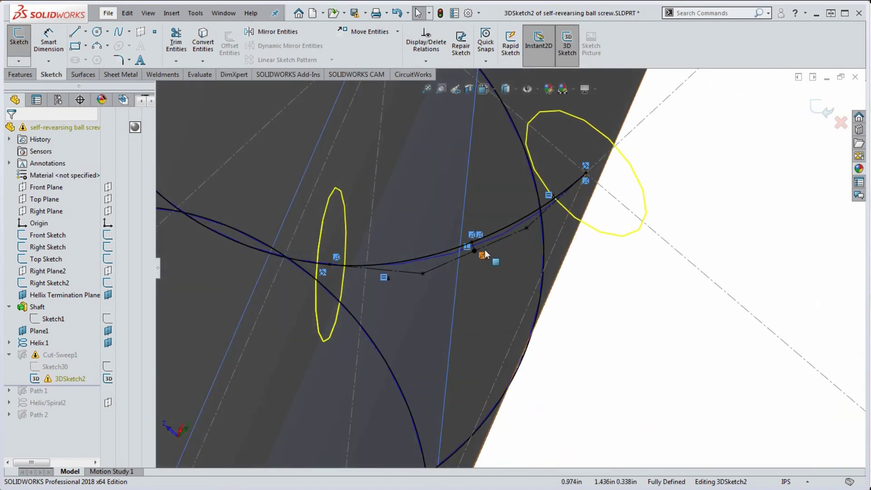
pyautogui.scroll(-8, 477, 261)
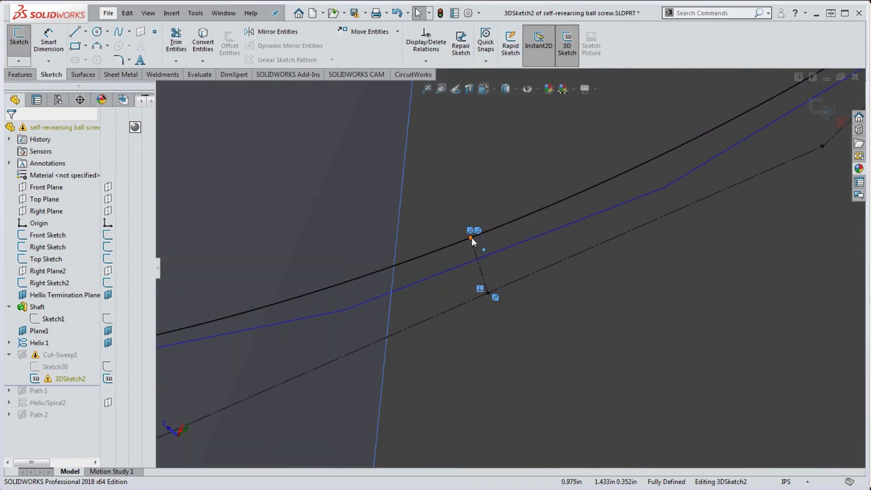
pyautogui.scroll(10, 497, 291)
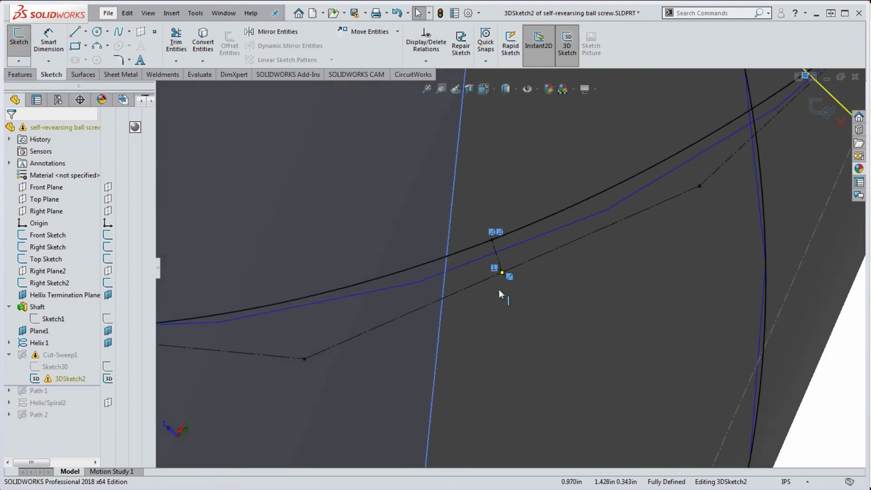
pyautogui.moveTo(500, 291)
pyautogui.mouseDown(button='middle')
pyautogui.moveTo(506, 338)
pyautogui.moveTo(505, 323)
pyautogui.mouseUp(button='middle')
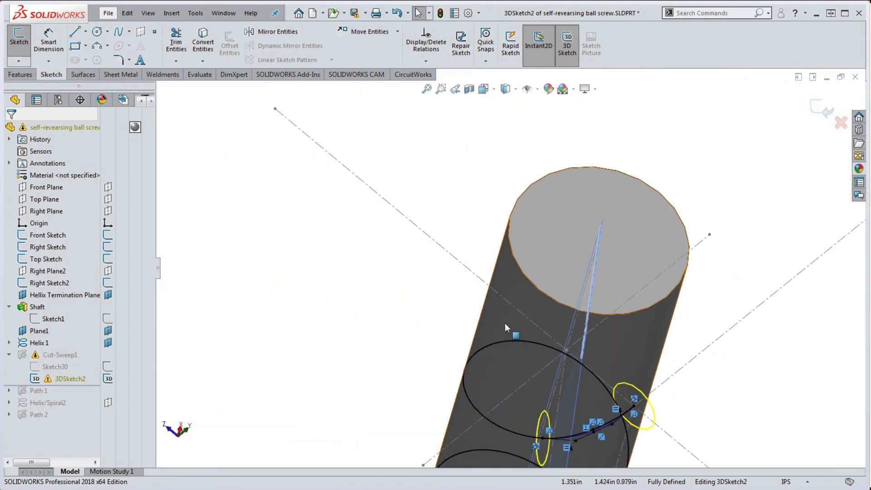
pyautogui.scroll(3, 505, 323)
pyautogui.scroll(-8, 527, 255)
pyautogui.scroll(-1, 526, 255)
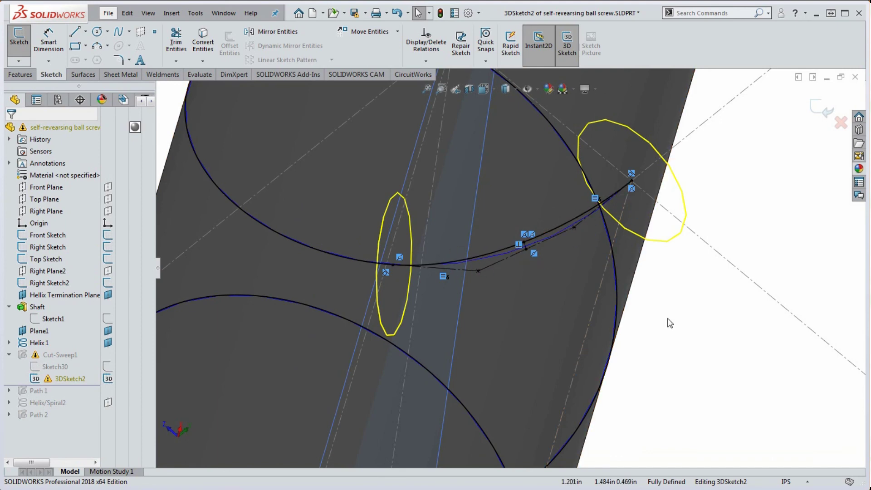
pyautogui.scroll(3, 667, 320)
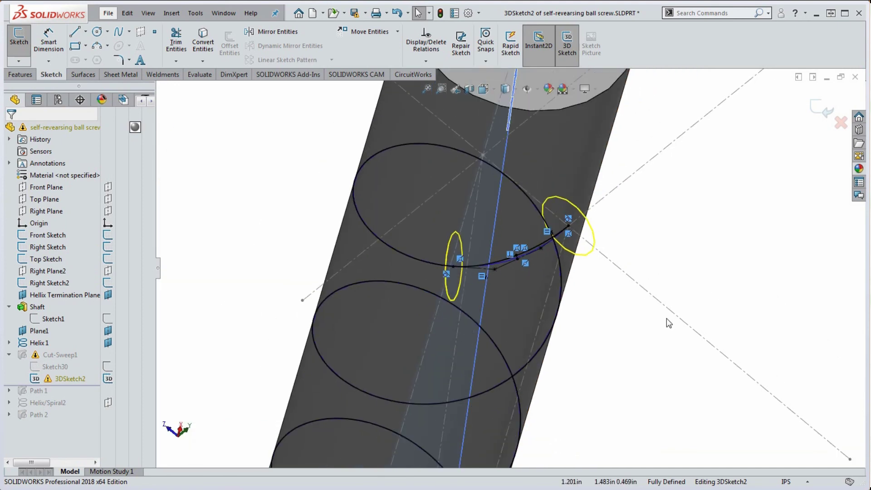